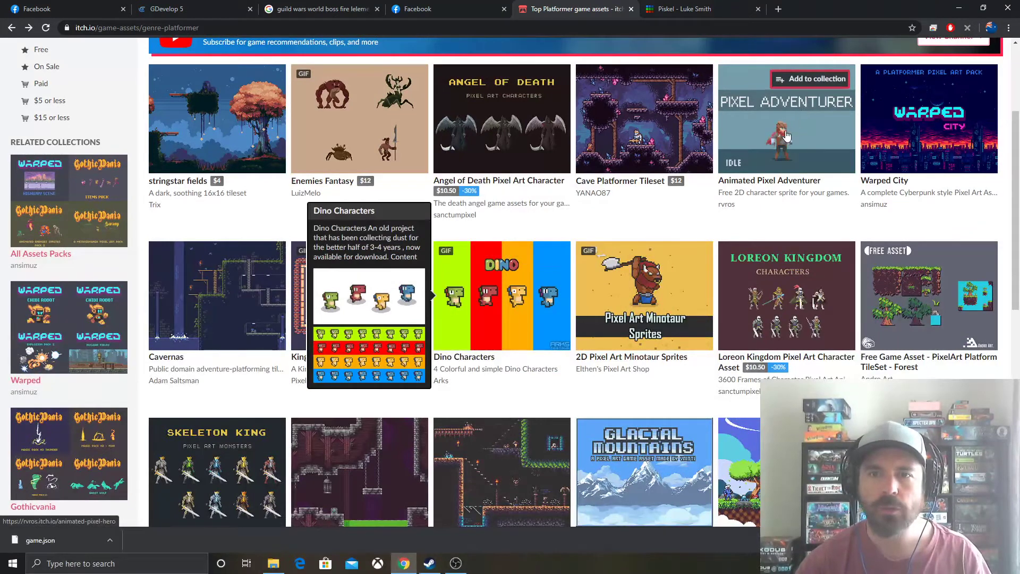
# Step: Download the Minotaur sprite sheet from the 2D Pixel Art Minotaur Sprites page without making a payment
pyautogui.moveTo(800, 112)
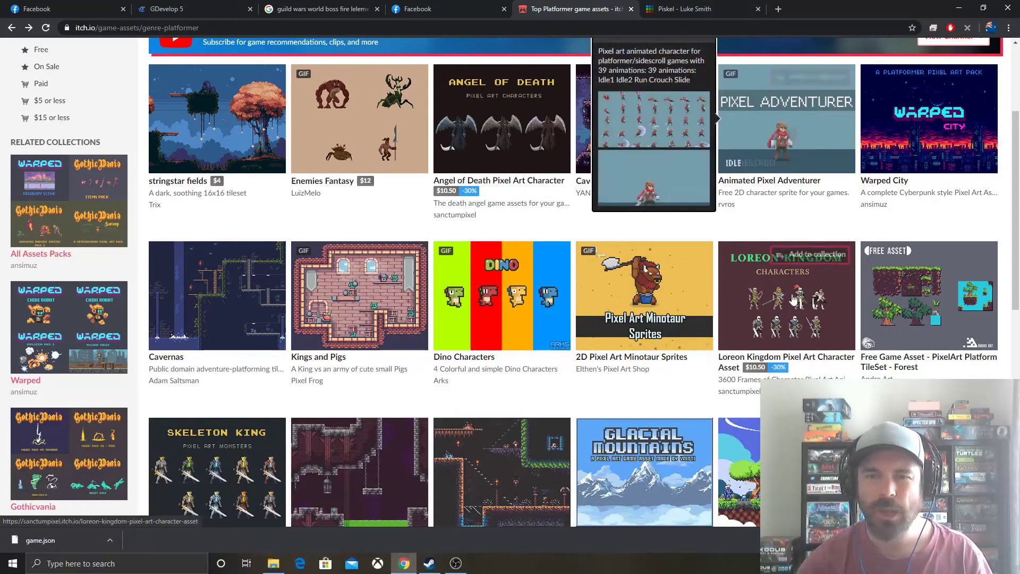
pyautogui.click(644, 304)
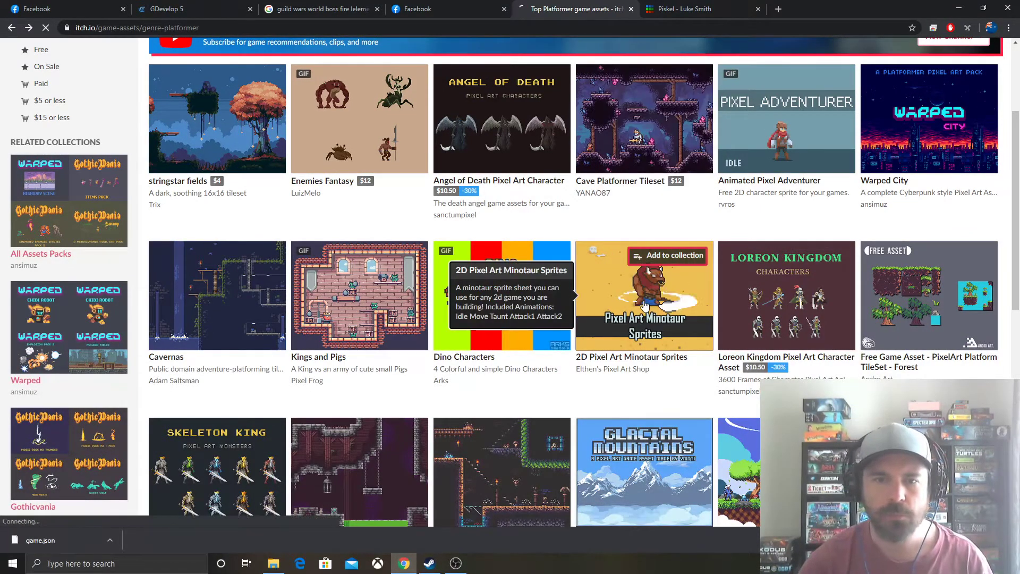
pyautogui.scroll(-7, 612, 304)
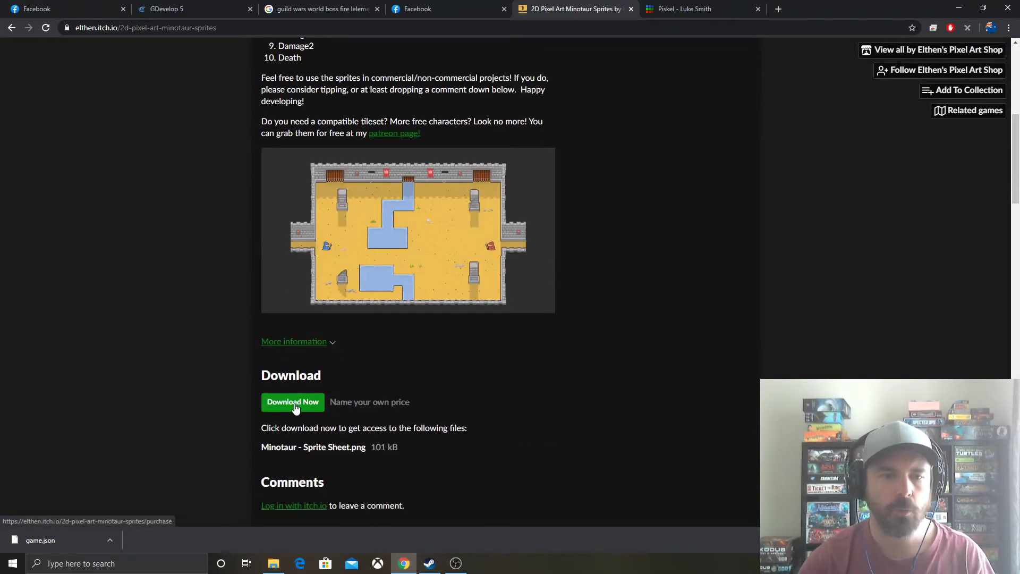
pyautogui.click(296, 402)
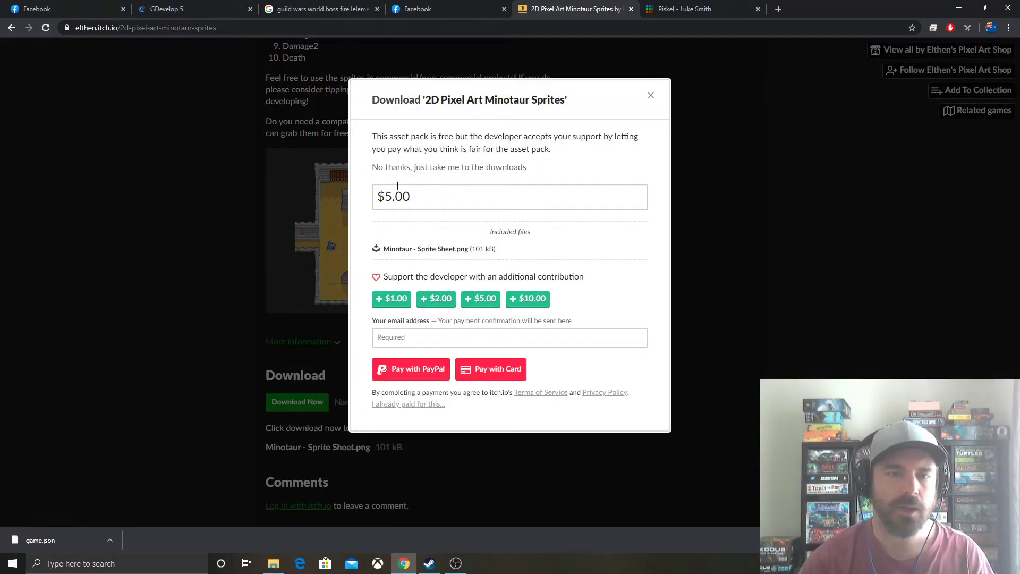
pyautogui.click(470, 171)
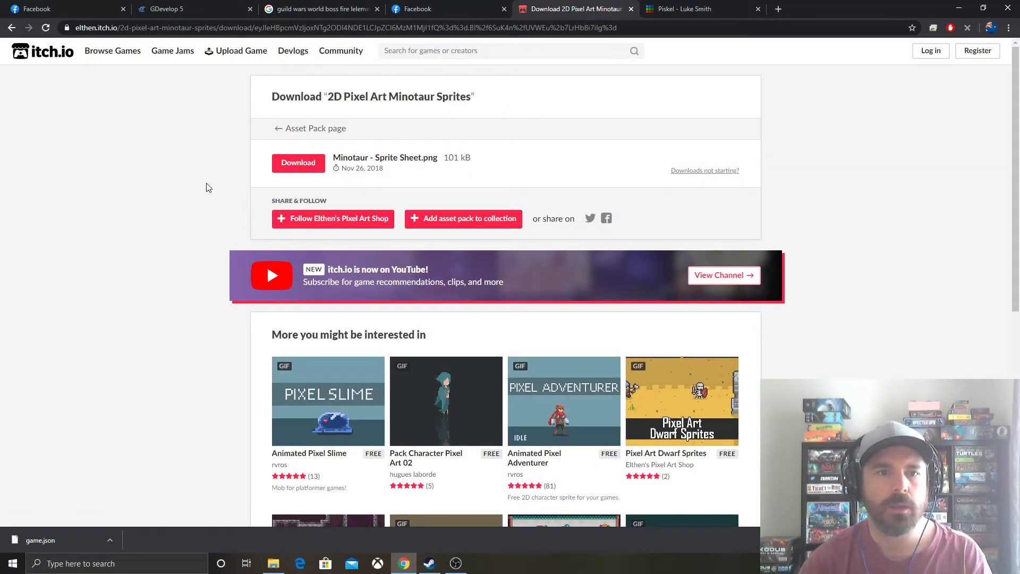
pyautogui.click(294, 169)
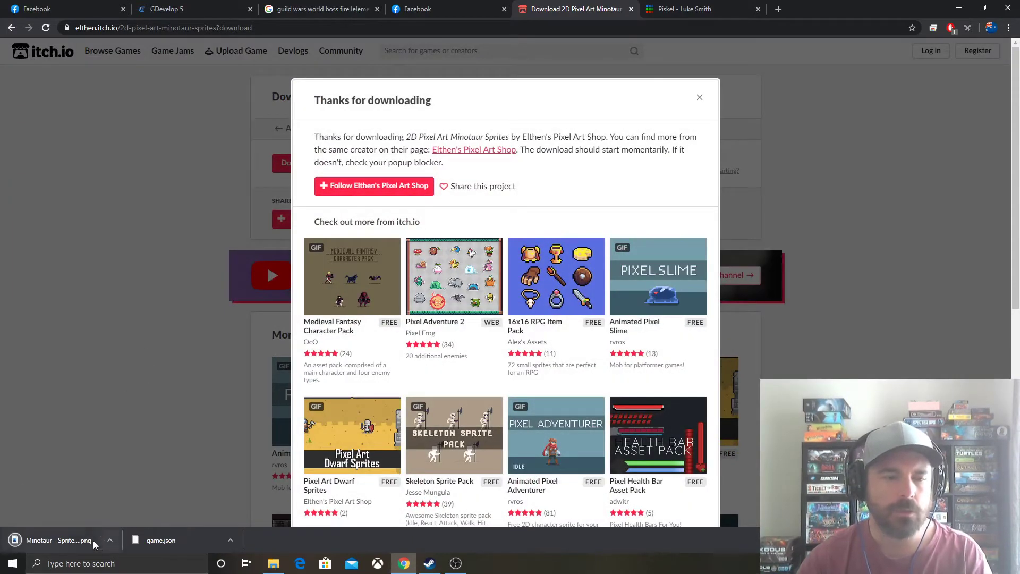
# Step: View the downloaded Minotaur sprite sheet in a maximized image viewer and close it
pyautogui.click(59, 539)
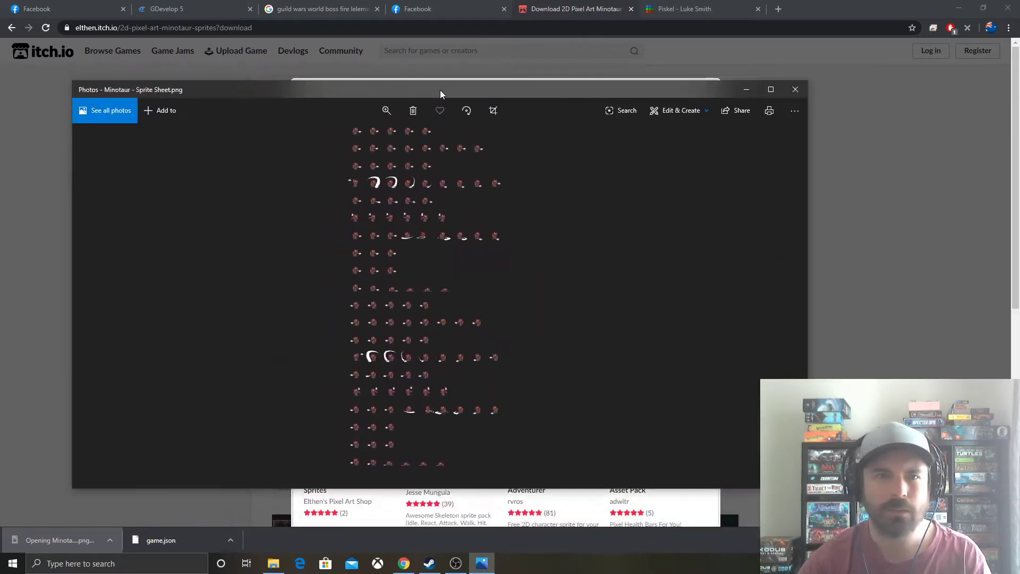
pyautogui.doubleClick(440, 91)
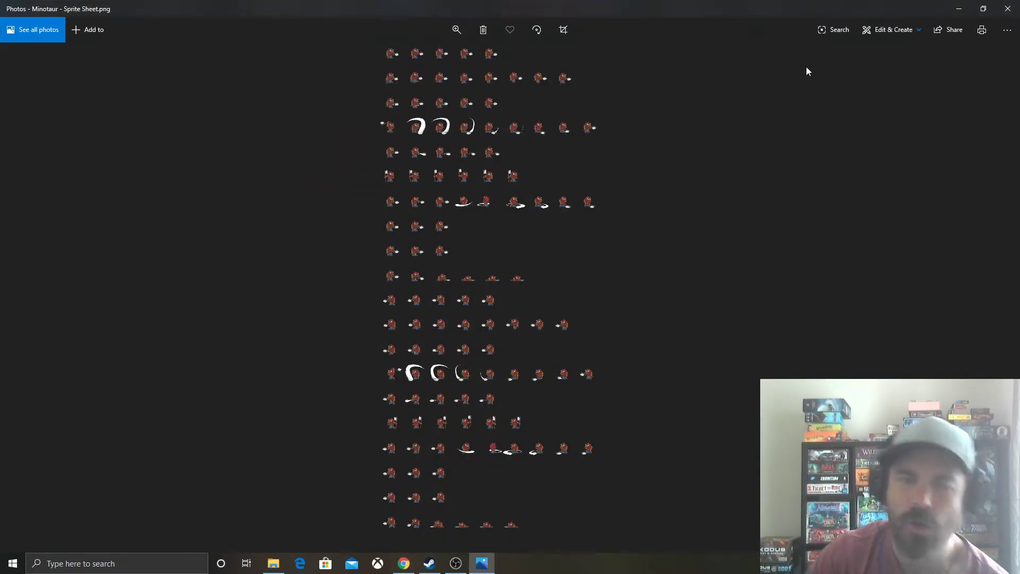
pyautogui.click(1007, 9)
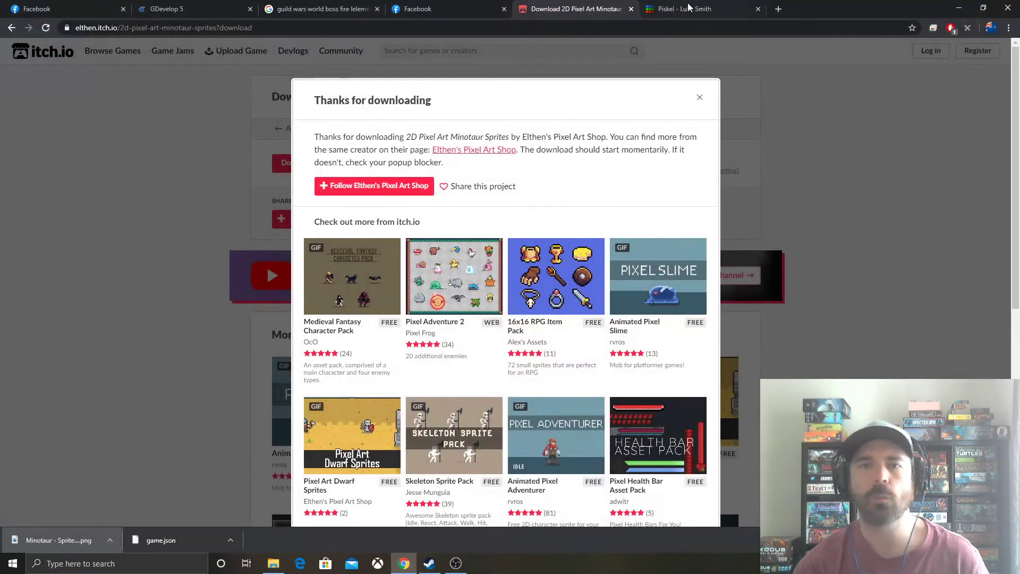
# Step: Switch to Piskel and look through the Individual Sprites folder inside Downloads > Adventurer in File Explorer, closing it when finished
pyautogui.click(687, 7)
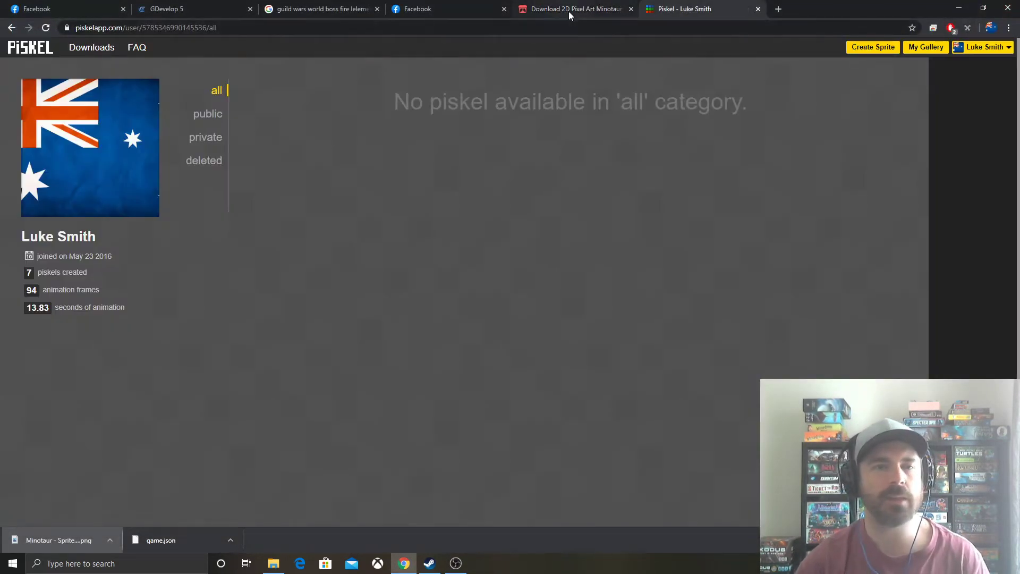
pyautogui.click(273, 563)
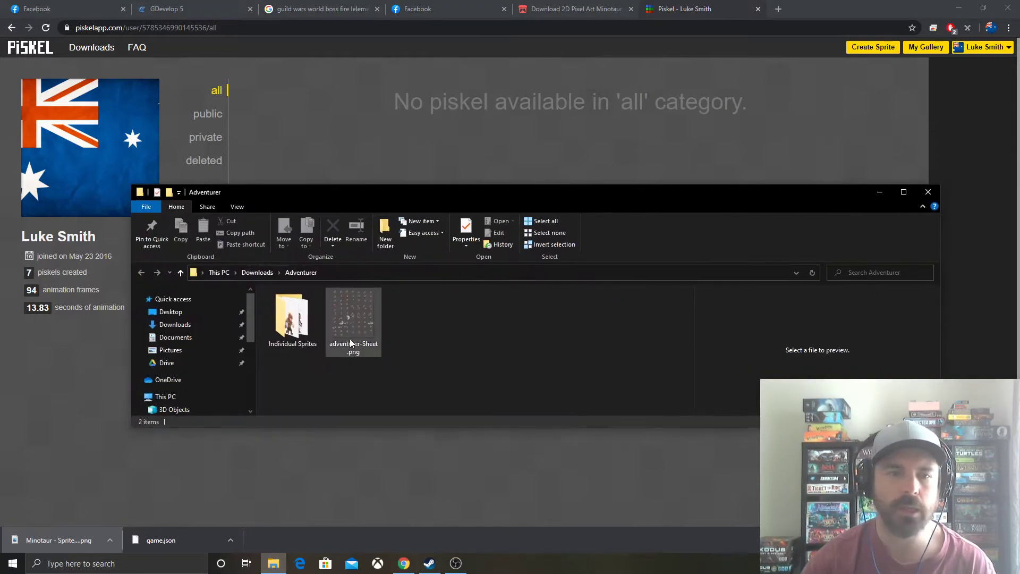
pyautogui.doubleClick(284, 326)
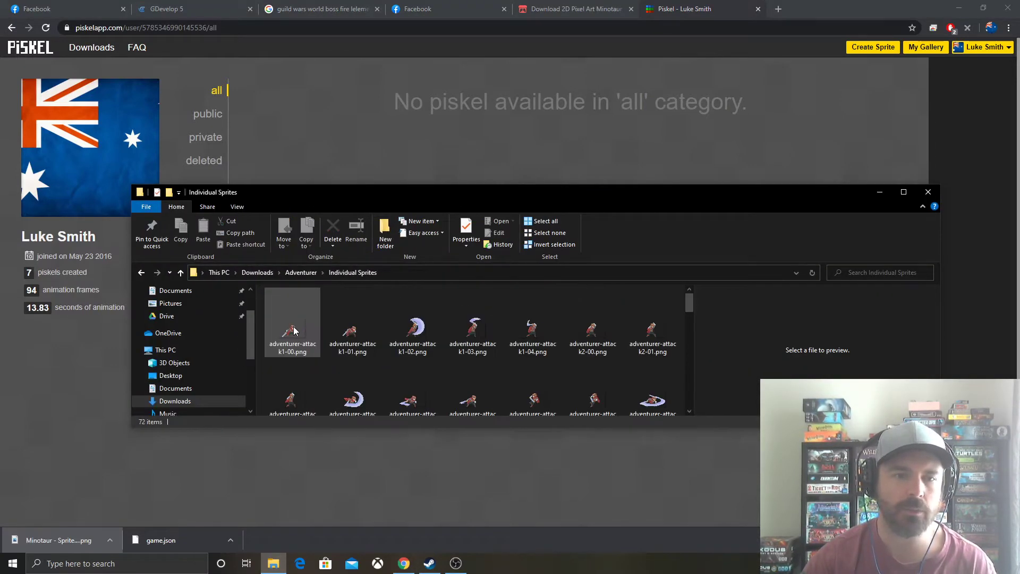
pyautogui.scroll(-1, 391, 341)
pyautogui.scroll(-5, 391, 343)
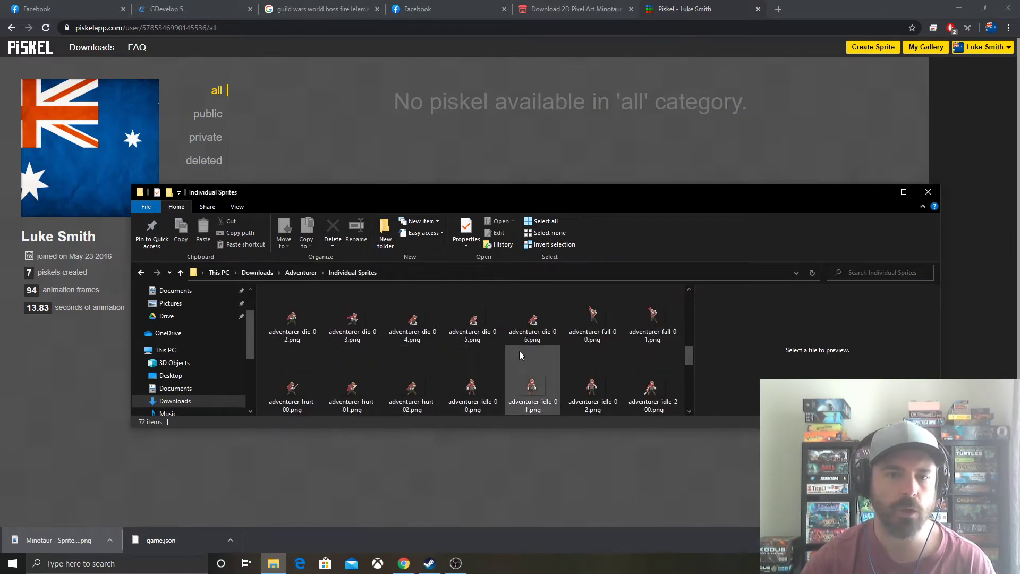
pyautogui.scroll(-1, 531, 354)
pyautogui.scroll(3, 577, 369)
pyautogui.scroll(5, 577, 369)
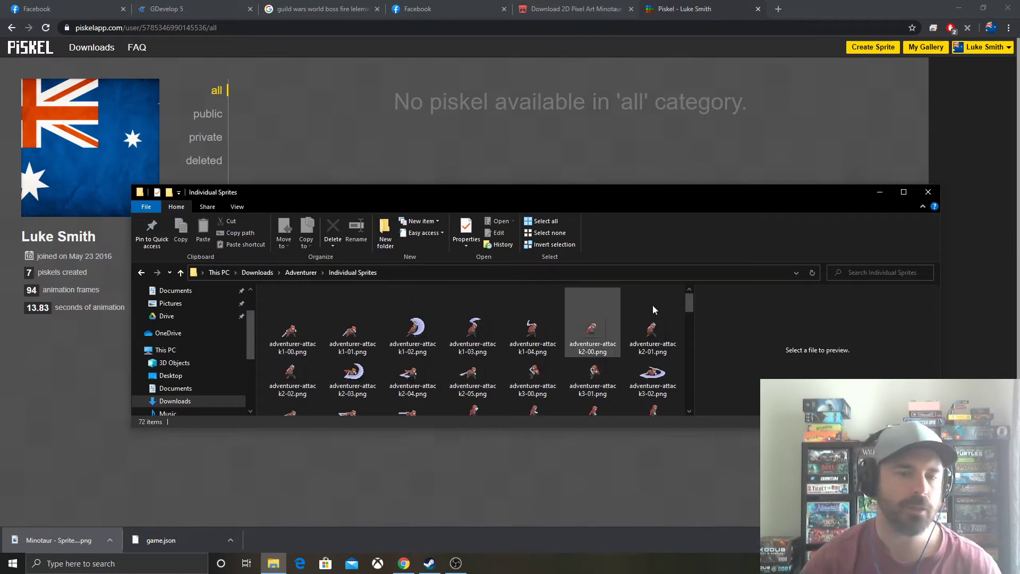
pyautogui.click(927, 194)
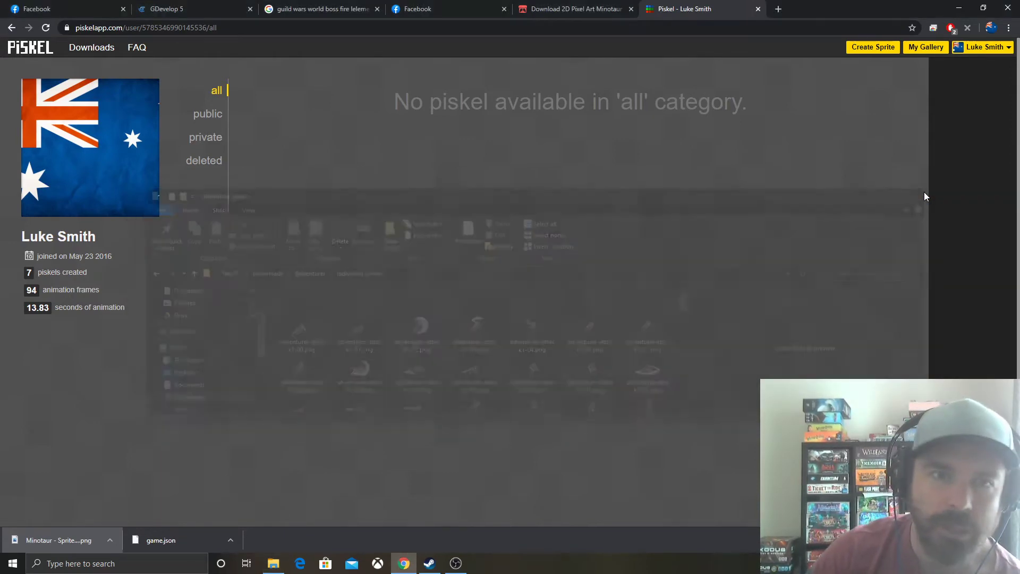
# Step: Create a new sprite in Piskel and bring its editor to the front
pyautogui.click(874, 46)
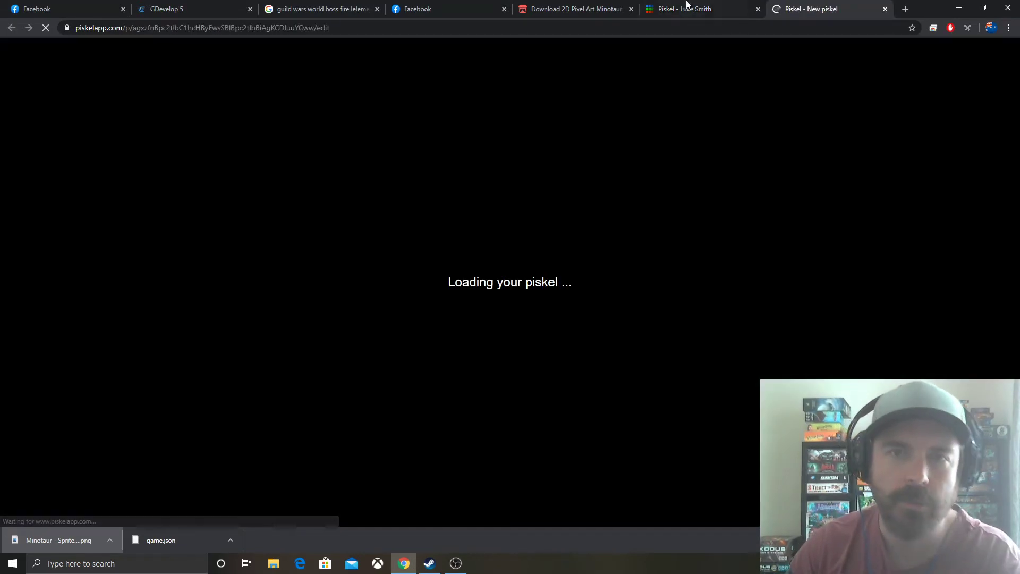
pyautogui.click(687, 7)
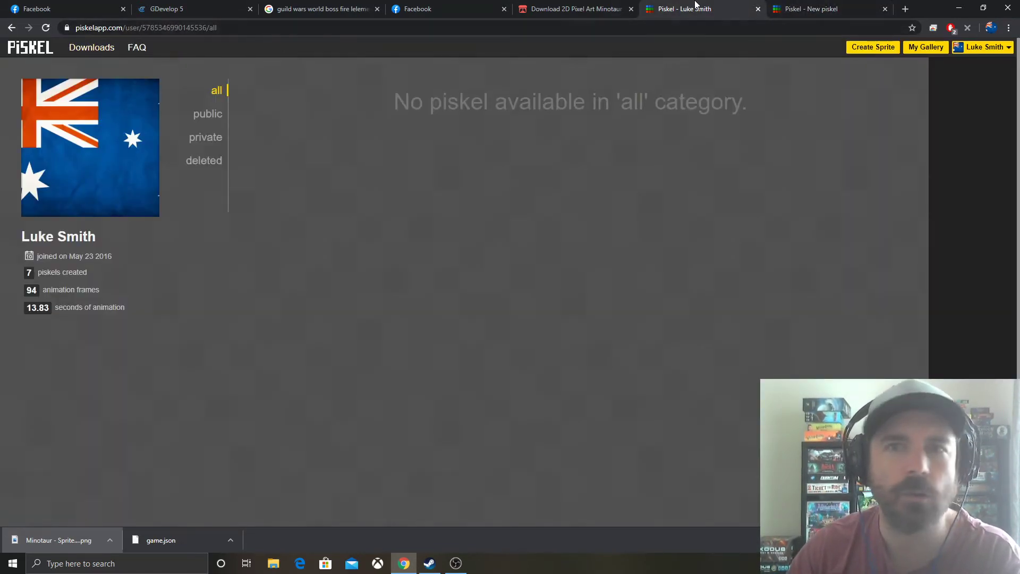
pyautogui.click(791, 9)
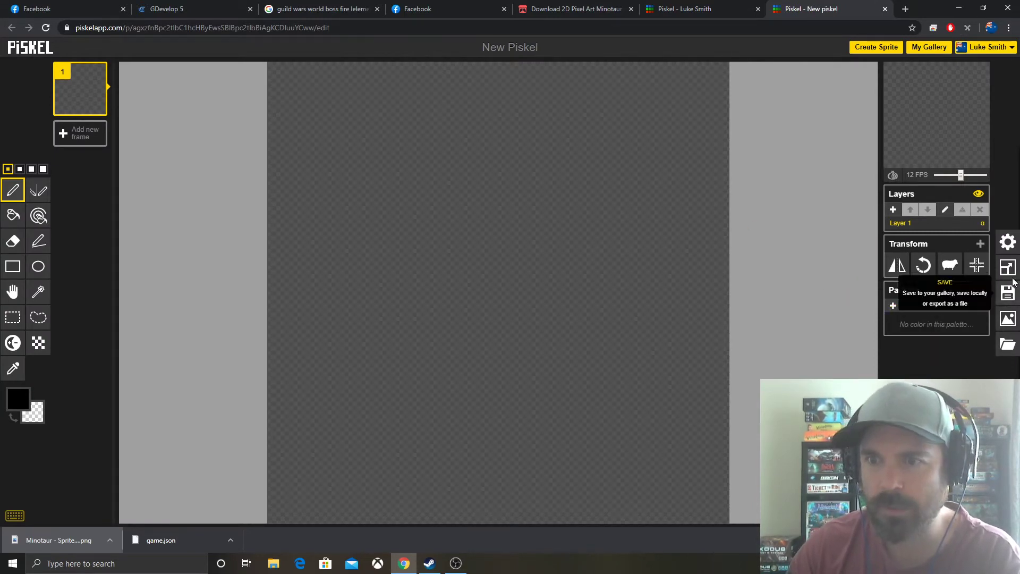
# Step: Load adventurer-Sheet.png from the Adventurer folder in Downloads as a picture and choose to import it as a spritesheet
pyautogui.click(1007, 348)
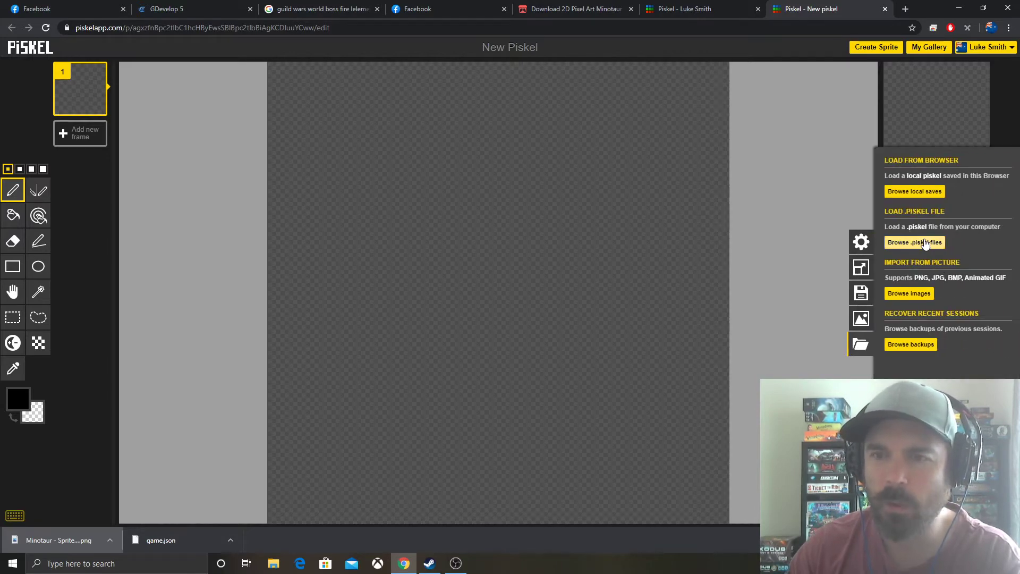
pyautogui.click(909, 295)
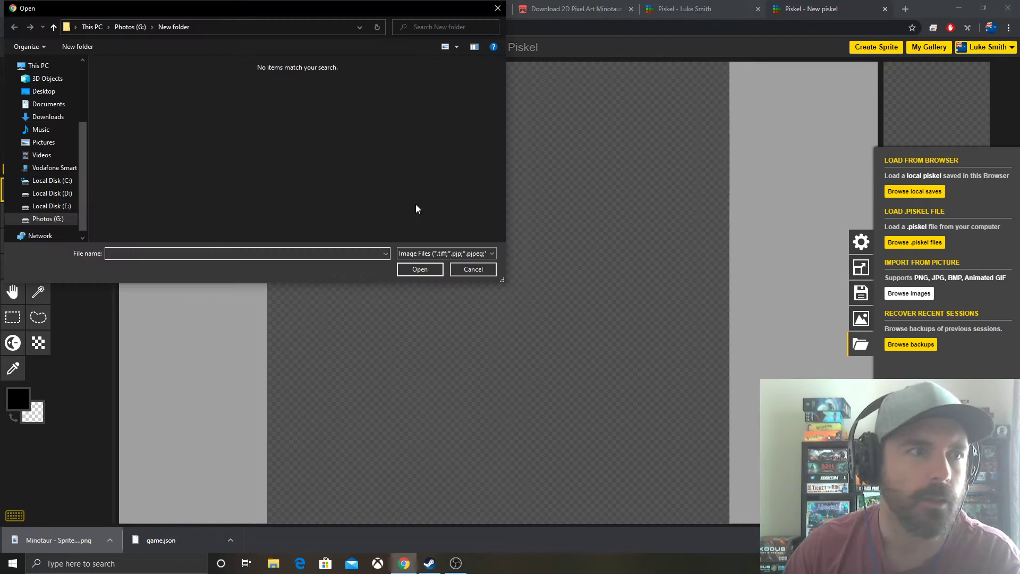
pyautogui.click(45, 117)
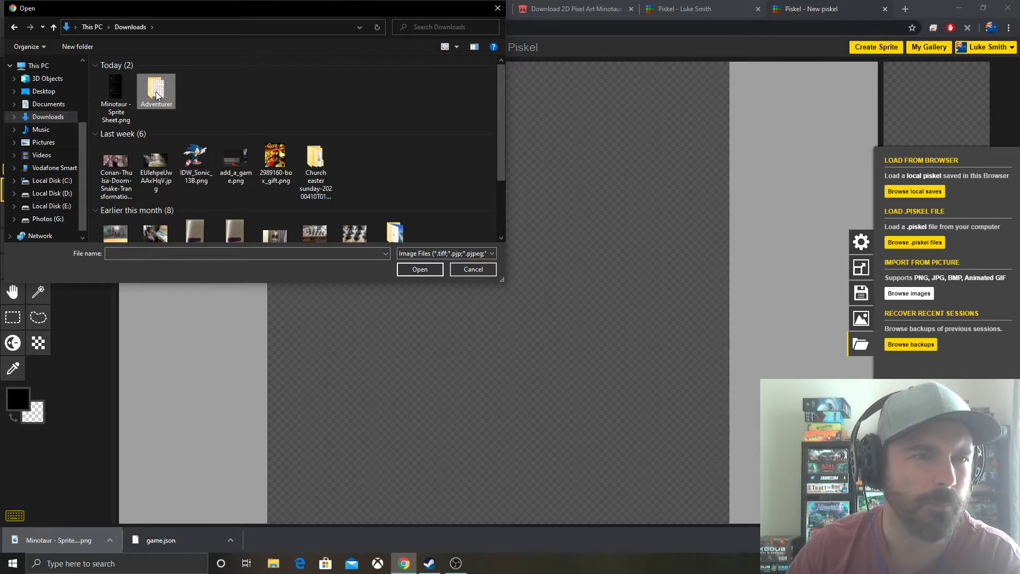
pyautogui.doubleClick(157, 93)
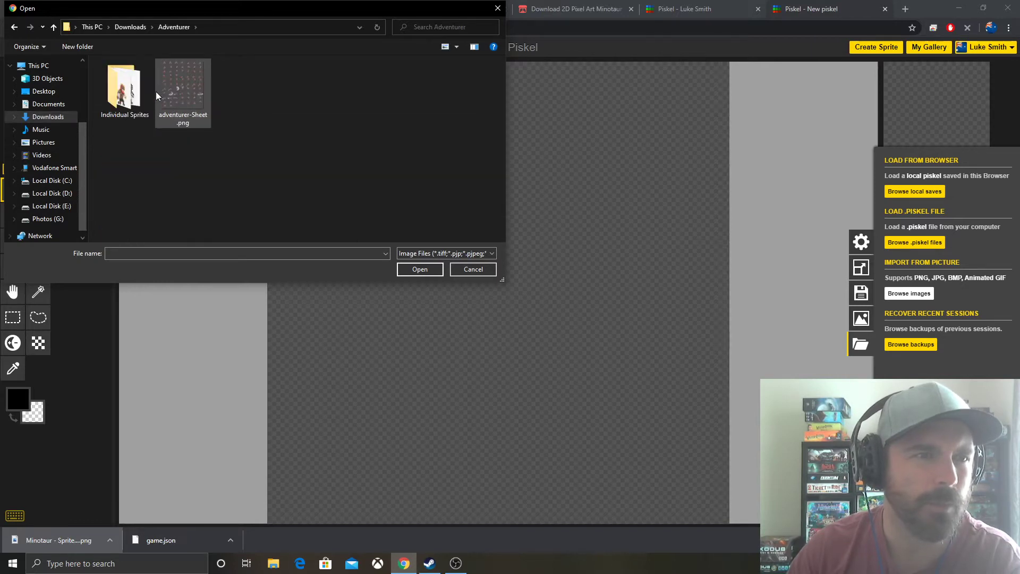
pyautogui.click(183, 98)
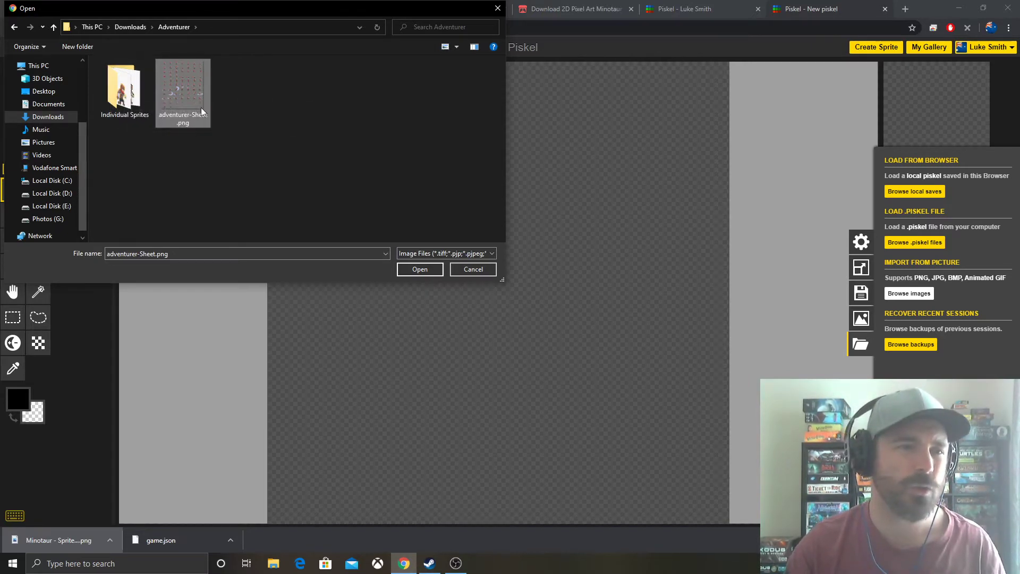
pyautogui.click(415, 269)
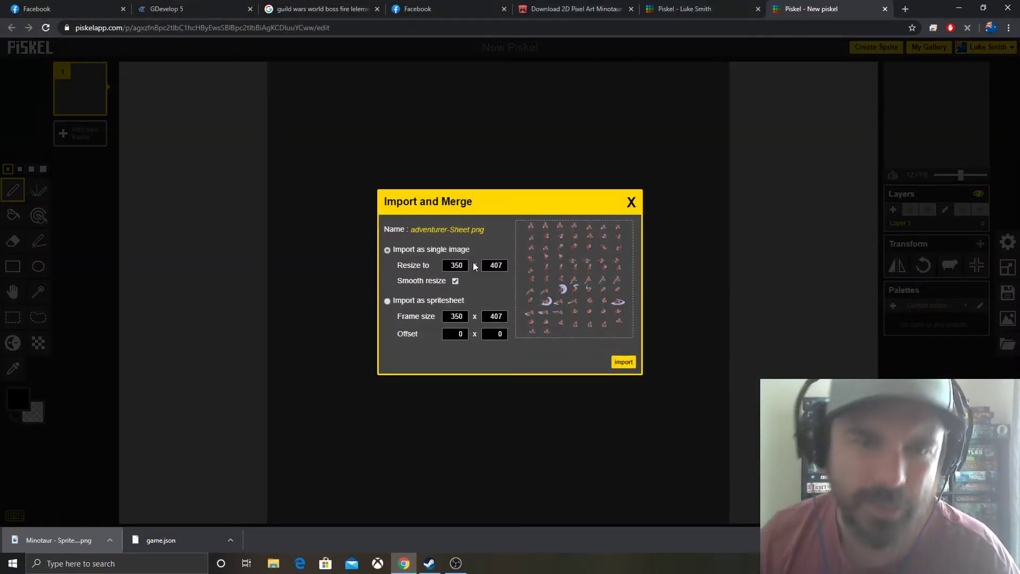
pyautogui.click(387, 302)
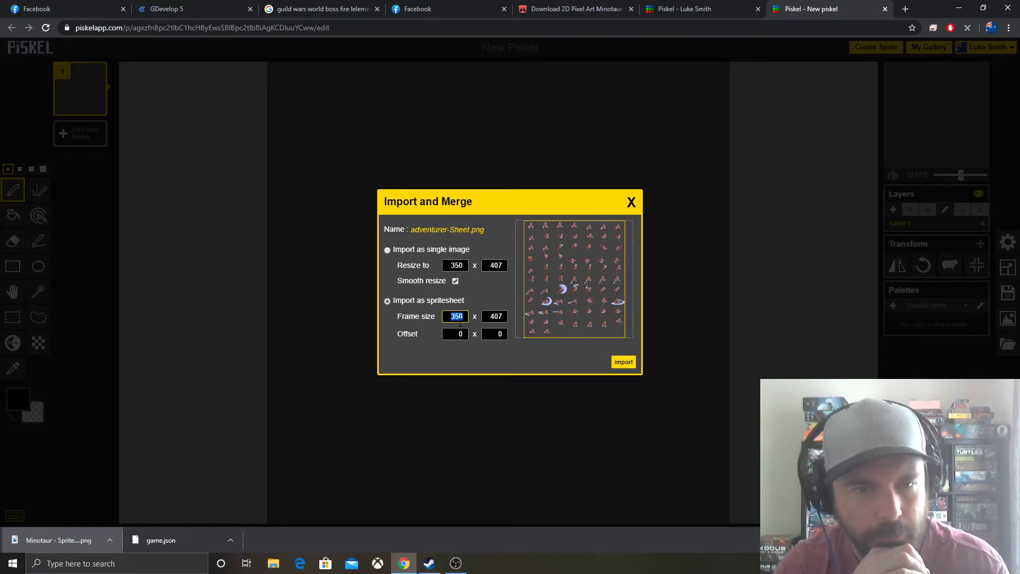
# Step: Try a 32 x 32 frame size for the spritesheet import and undo it
pyautogui.write('32')
pyautogui.press('Tab')
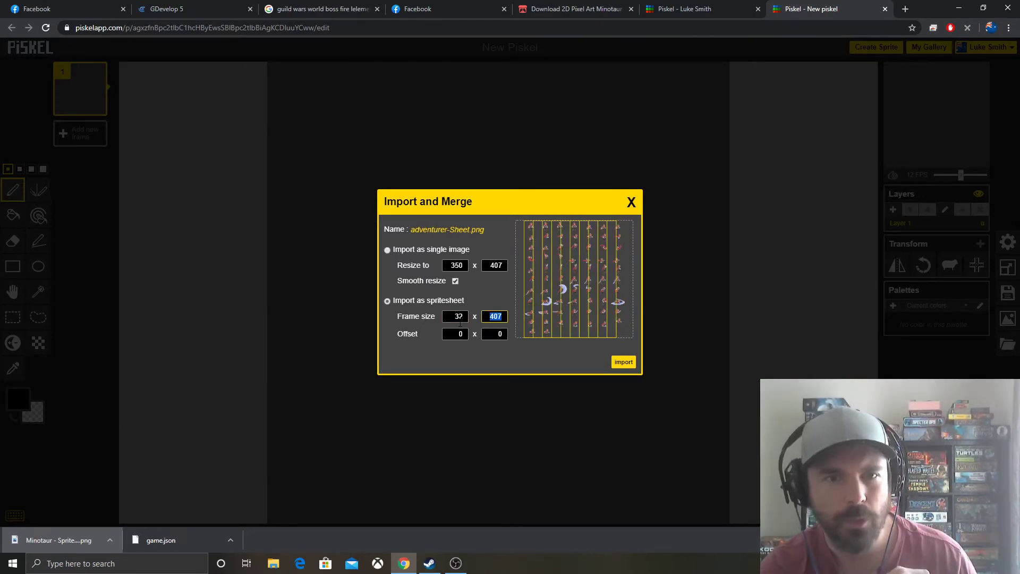
pyautogui.write('32')
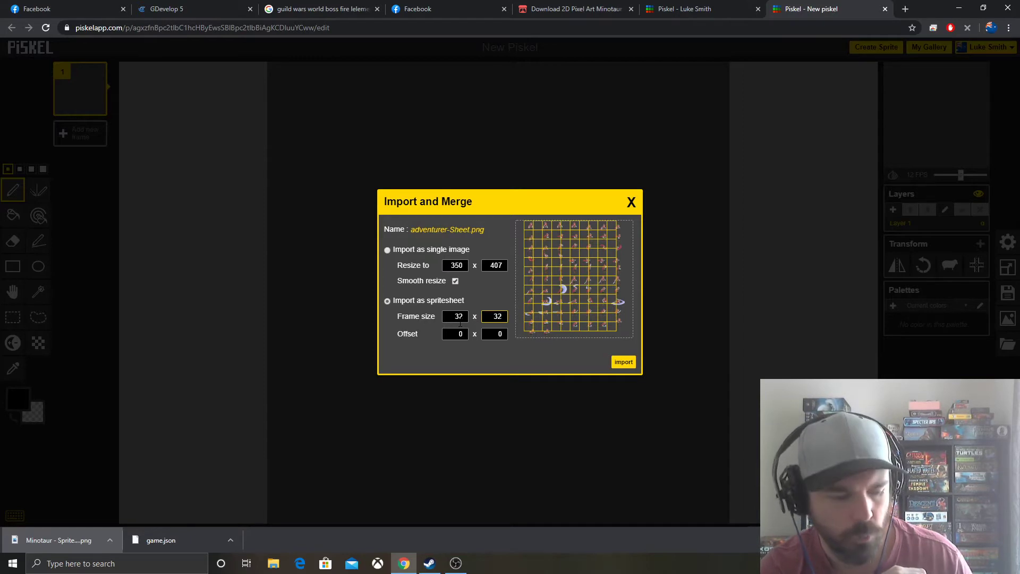
pyautogui.hotkey('ctrl', 'z')
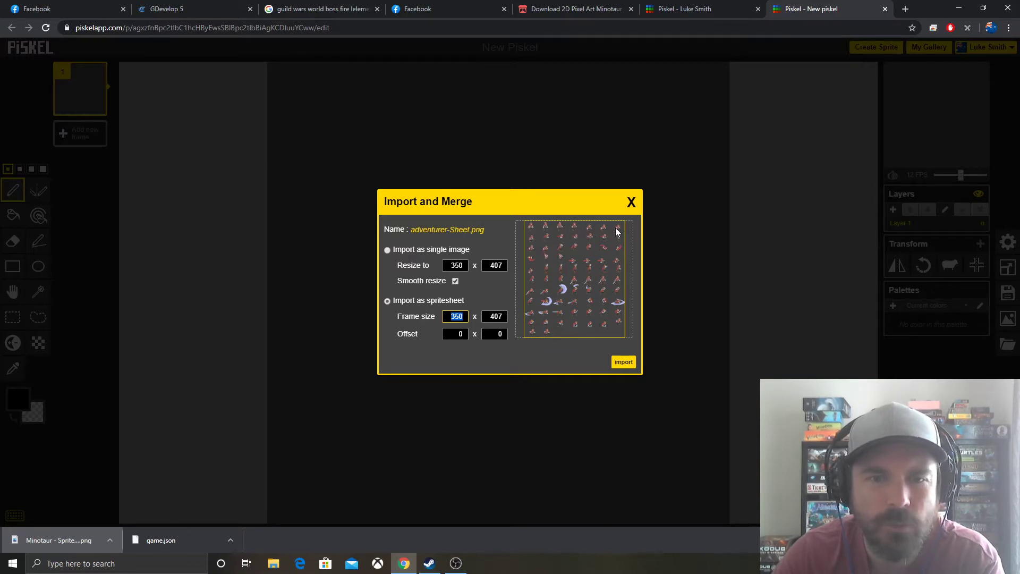
# Step: Switch to Calculator and divide the 350-pixel sheet width by 7 columns to work out the frame width
pyautogui.press('super')
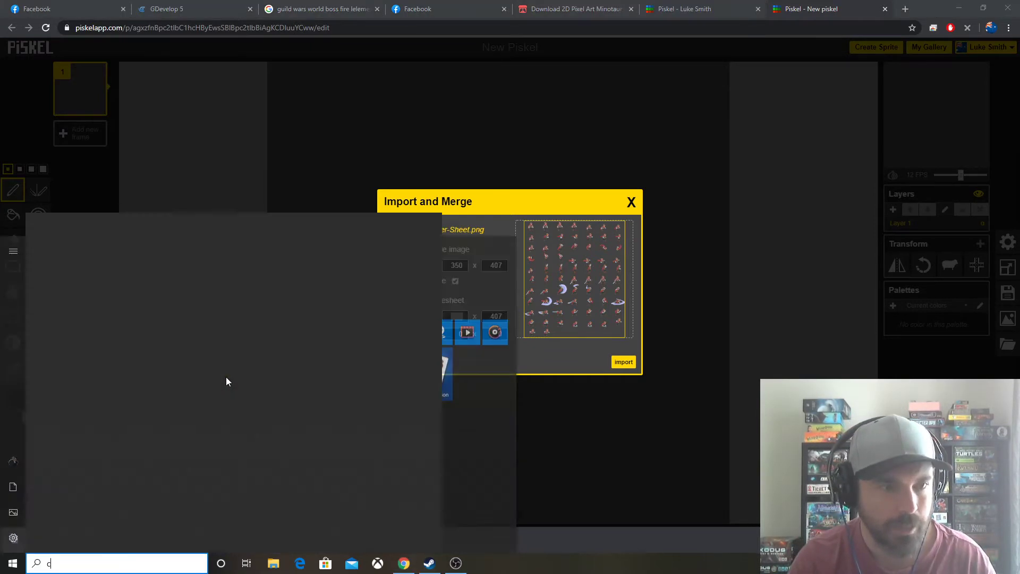
pyautogui.write('calc')
pyautogui.press('Return')
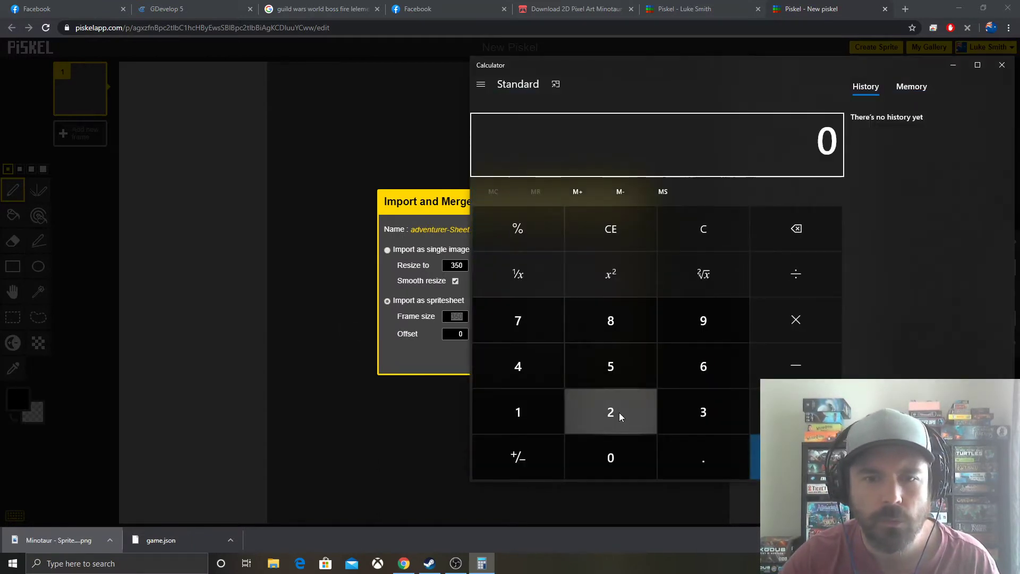
pyautogui.press('3')
pyautogui.click(627, 369)
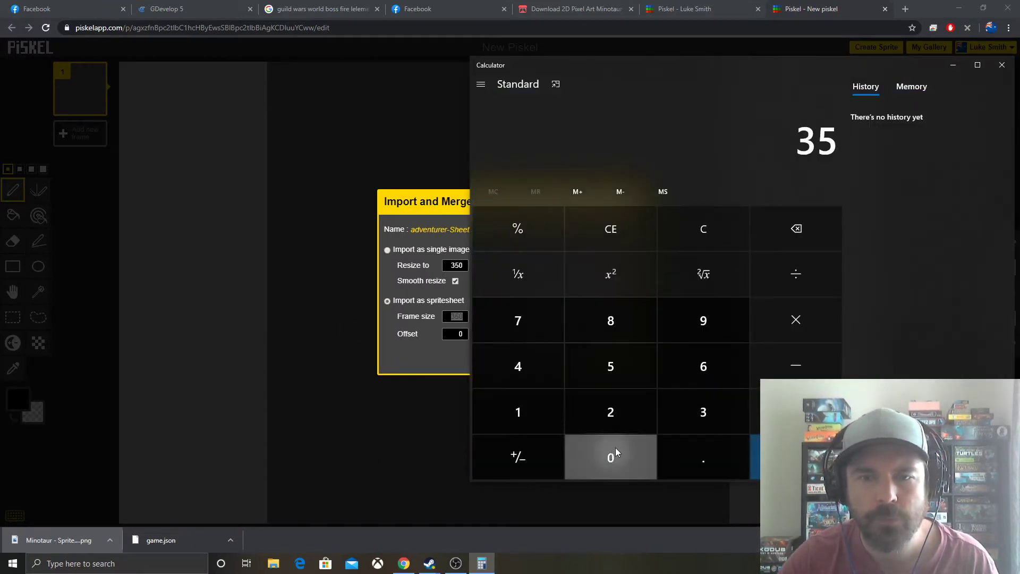
pyautogui.click(608, 455)
pyautogui.click(781, 284)
pyautogui.click(558, 340)
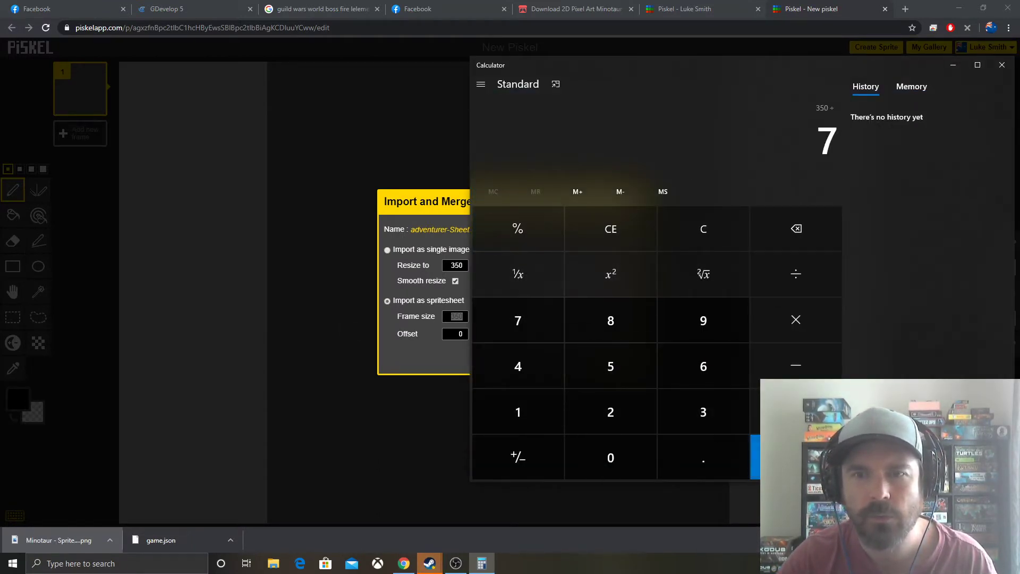
pyautogui.click(781, 457)
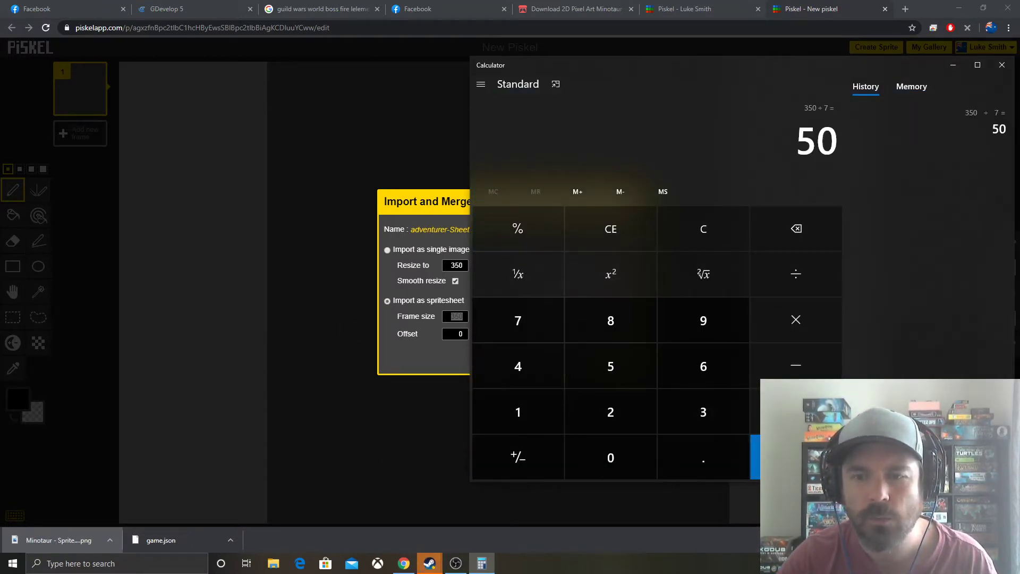
# Step: Exit the Steam client running in the background
pyautogui.rightClick(431, 562)
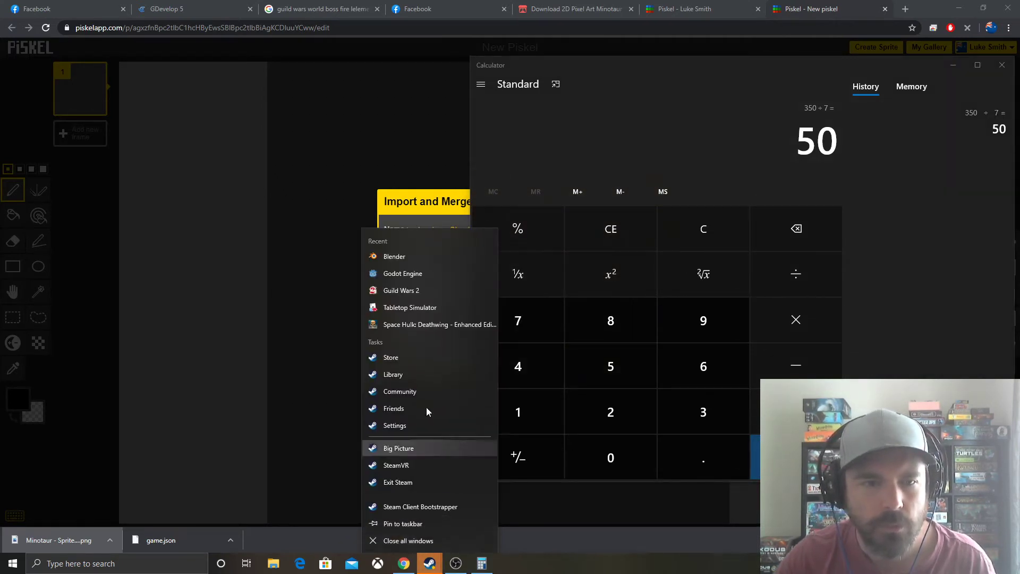
pyautogui.click(404, 481)
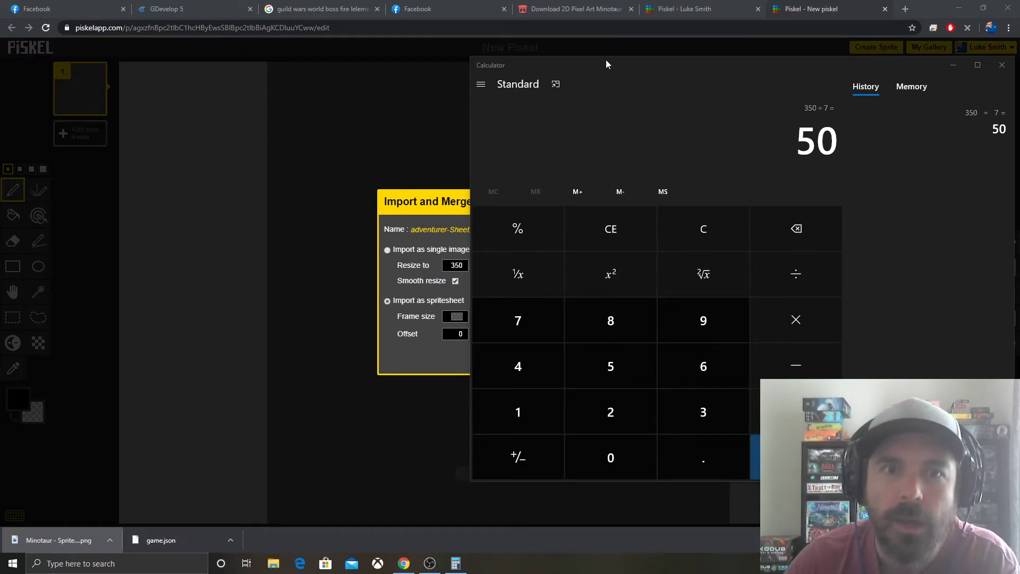
# Step: Move Calculator aside to uncover the sheet preview and divide the 407-pixel sheet height by 11 rows to work out the frame height
pyautogui.moveTo(607, 65); pyautogui.dragTo(798, 88)
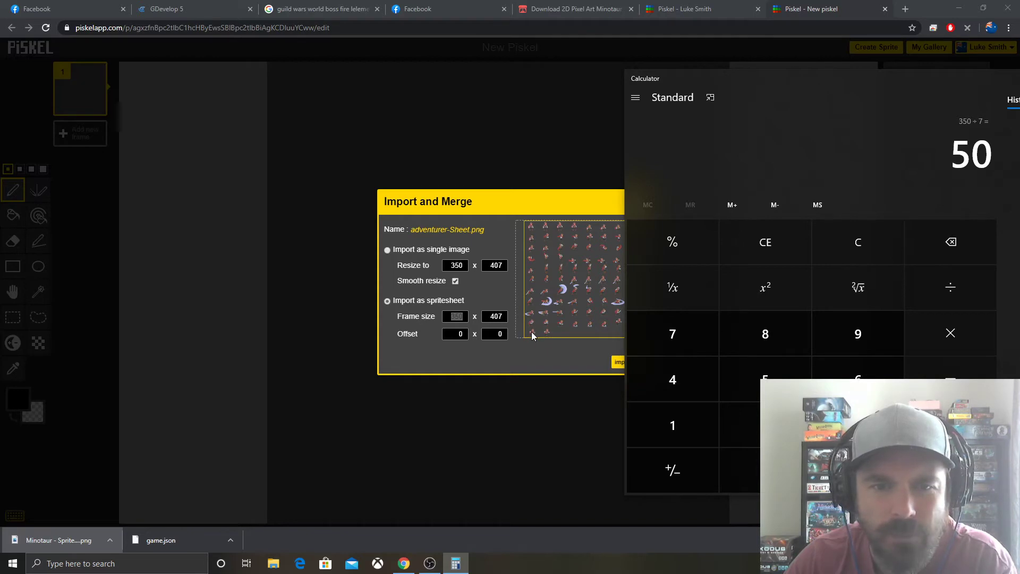
pyautogui.click(690, 397)
pyautogui.click(751, 460)
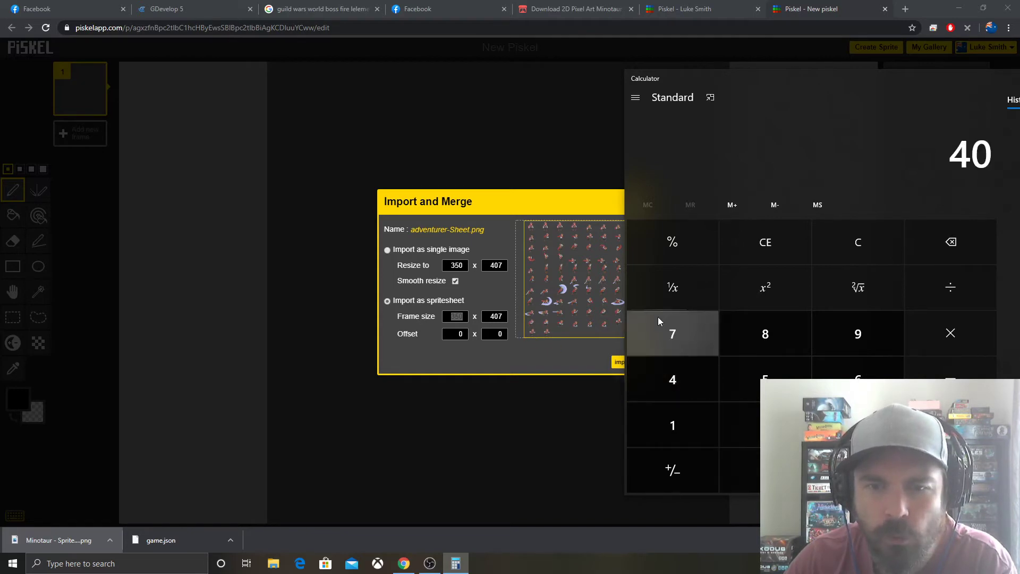
pyautogui.click(659, 321)
pyautogui.click(913, 297)
pyautogui.doubleClick(688, 419)
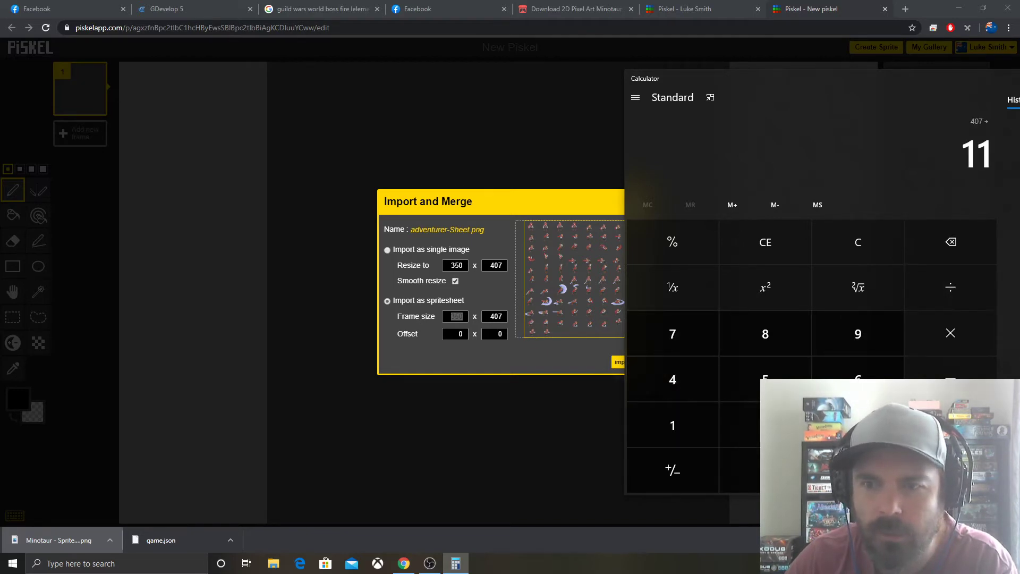
pyautogui.press('Return')
# Step: Return to Piskel and set the spritesheet import's frame size to 50 x 37
pyautogui.click(467, 266)
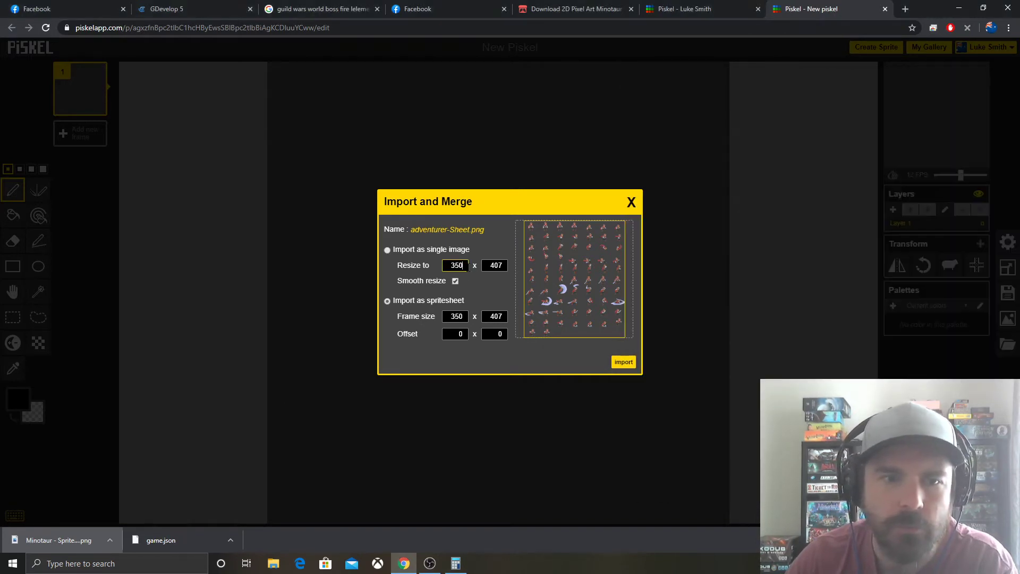
pyautogui.doubleClick(451, 317)
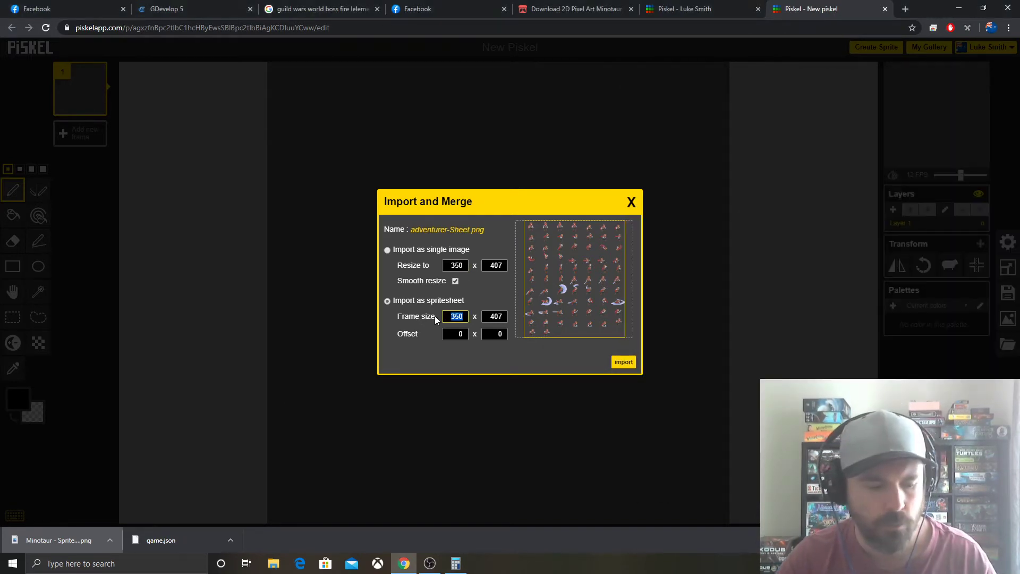
pyautogui.write('350')
pyautogui.press('Tab')
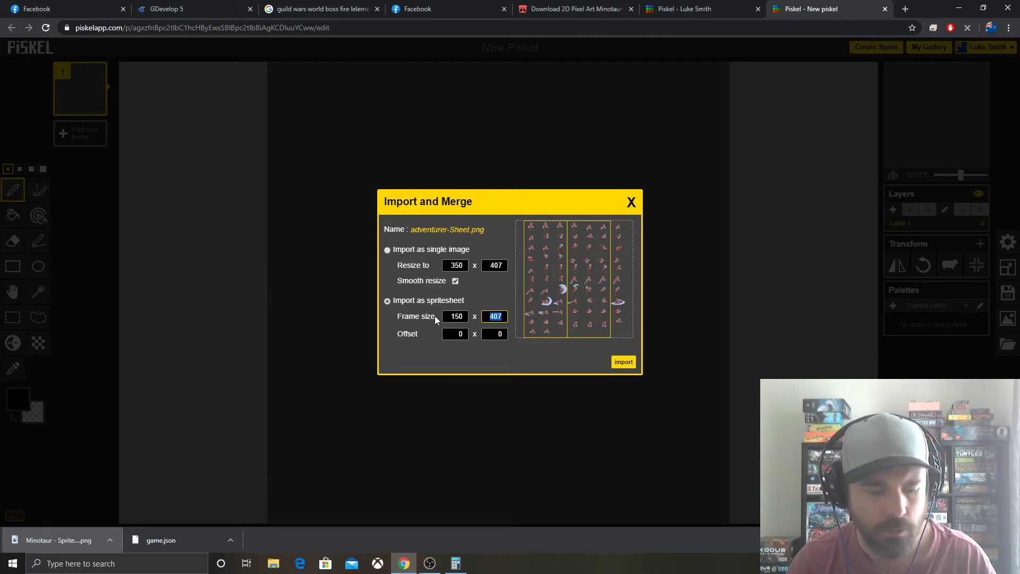
pyautogui.write('37')
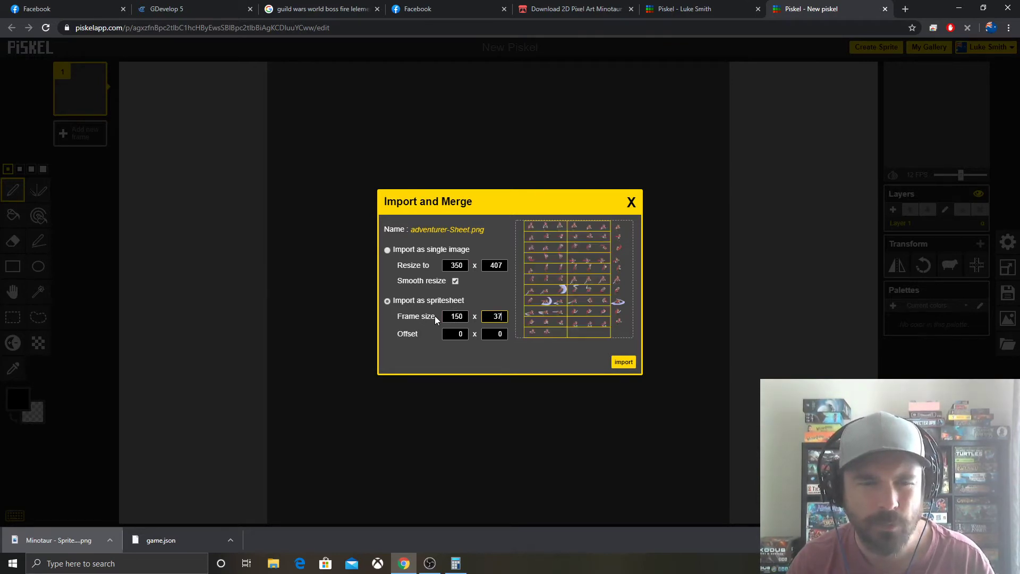
pyautogui.doubleClick(456, 316)
pyautogui.write('50')
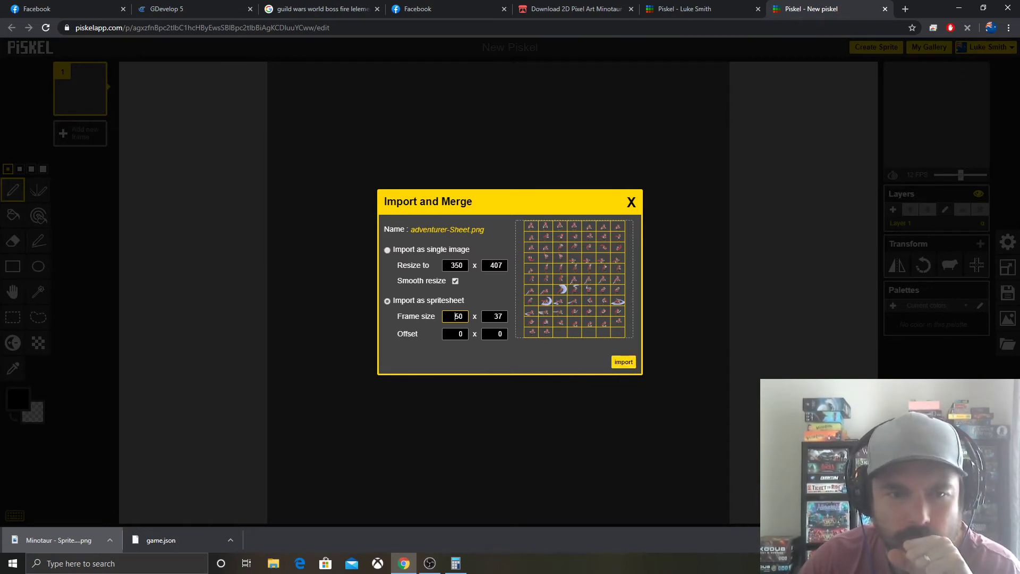
# Step: Try a horizontal offset of 1 for the spritesheet frames and set it back to 0
pyautogui.click(460, 333)
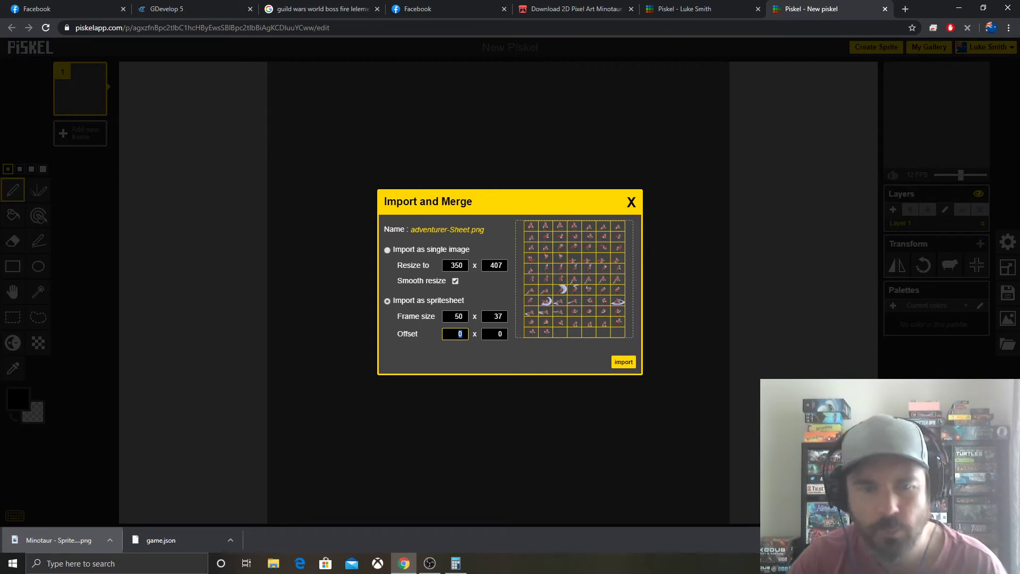
pyautogui.write('1')
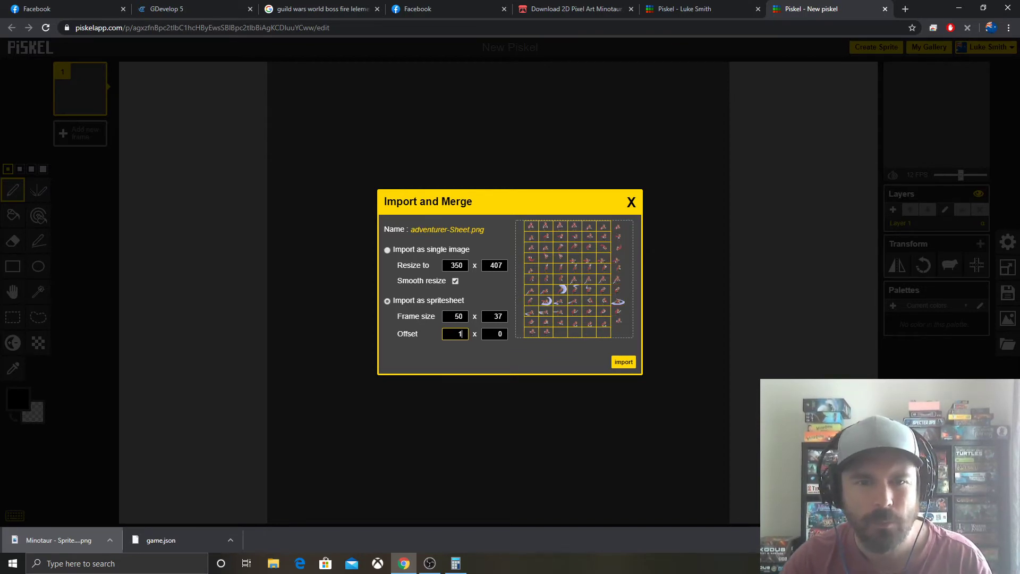
pyautogui.write('0')
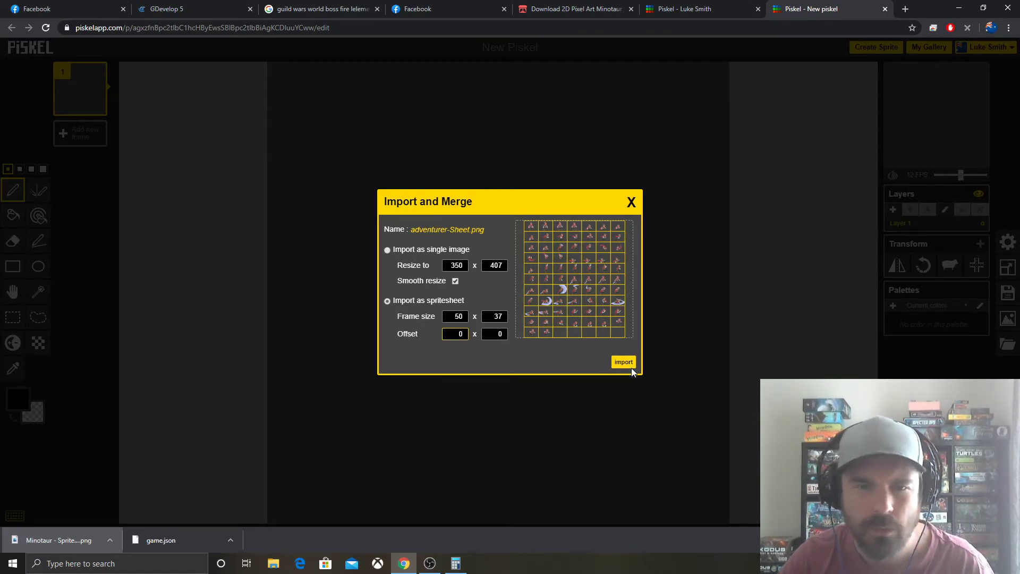
# Step: Import the adventurer spritesheet, accept replacing the current animation, and view frames 2 and 3
pyautogui.click(629, 363)
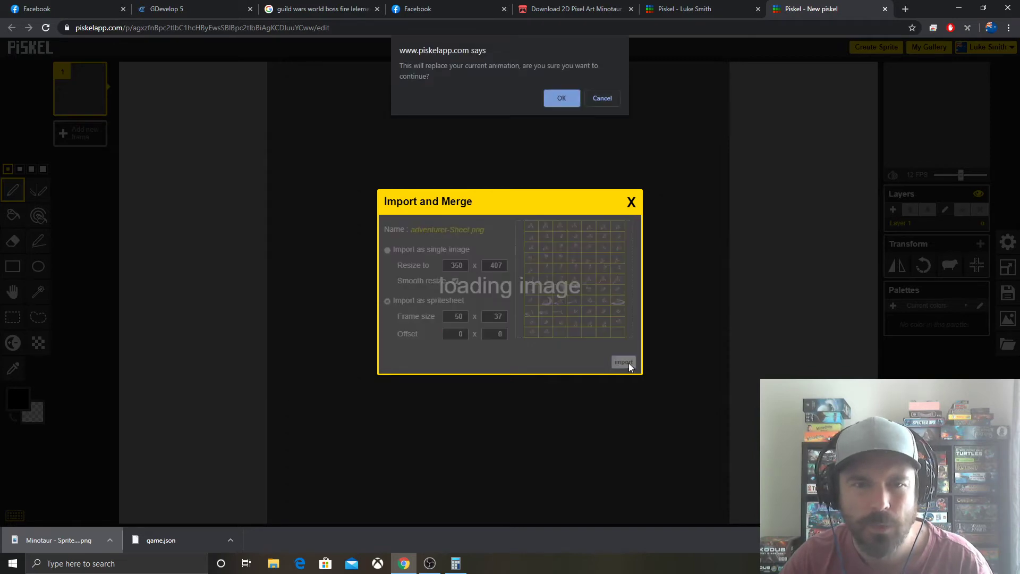
pyautogui.click(562, 98)
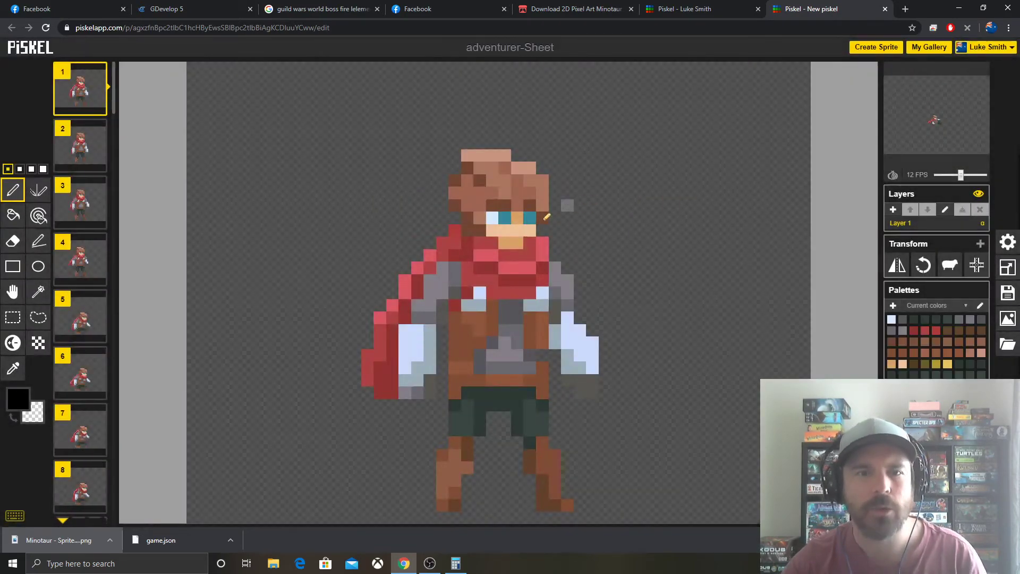
pyautogui.click(89, 152)
pyautogui.click(82, 199)
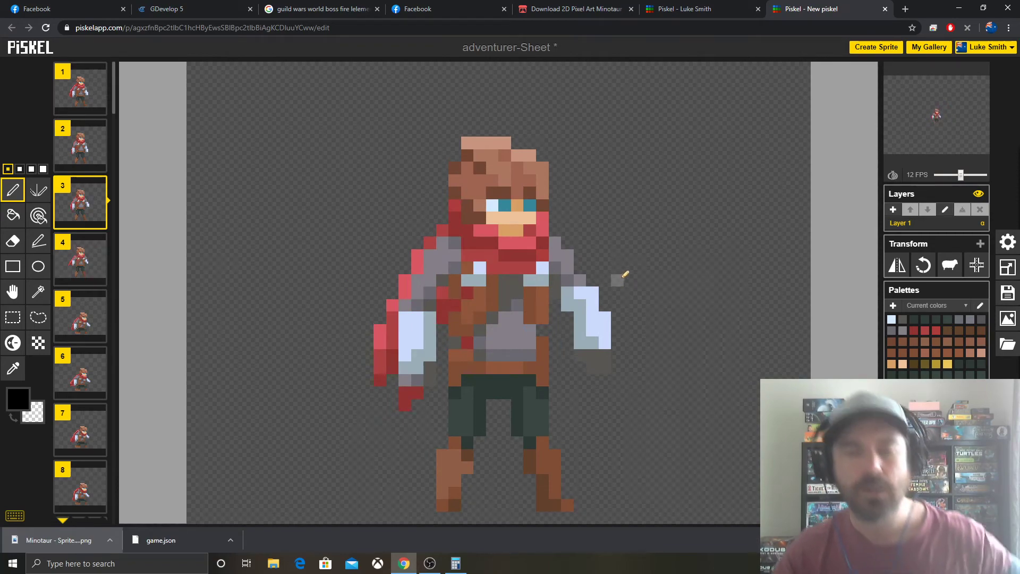
# Step: Look through the PNG and other export options, and download the frames as a ZIP of separate PNGs with the prefix sprite_
pyautogui.click(1007, 319)
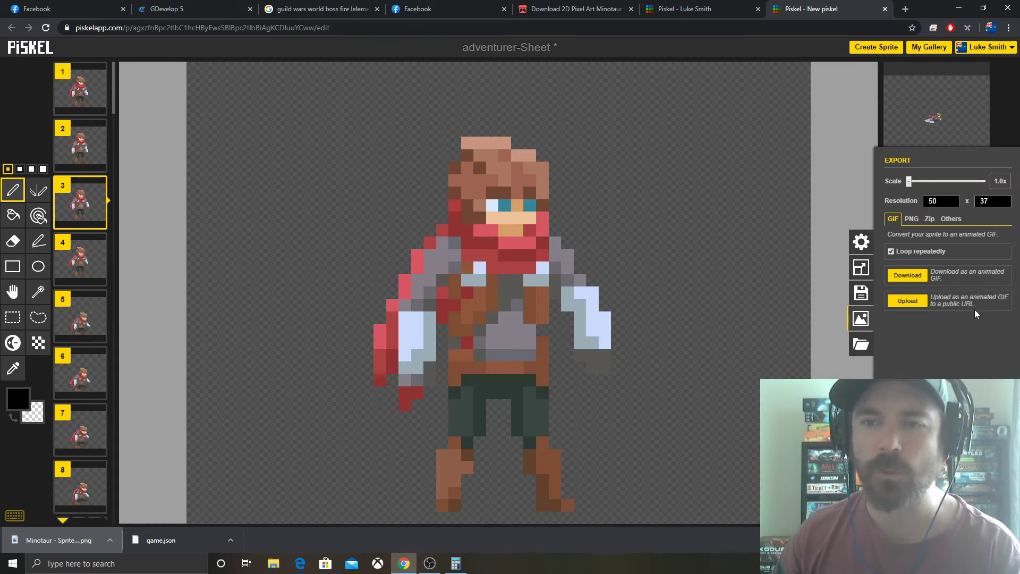
pyautogui.click(910, 222)
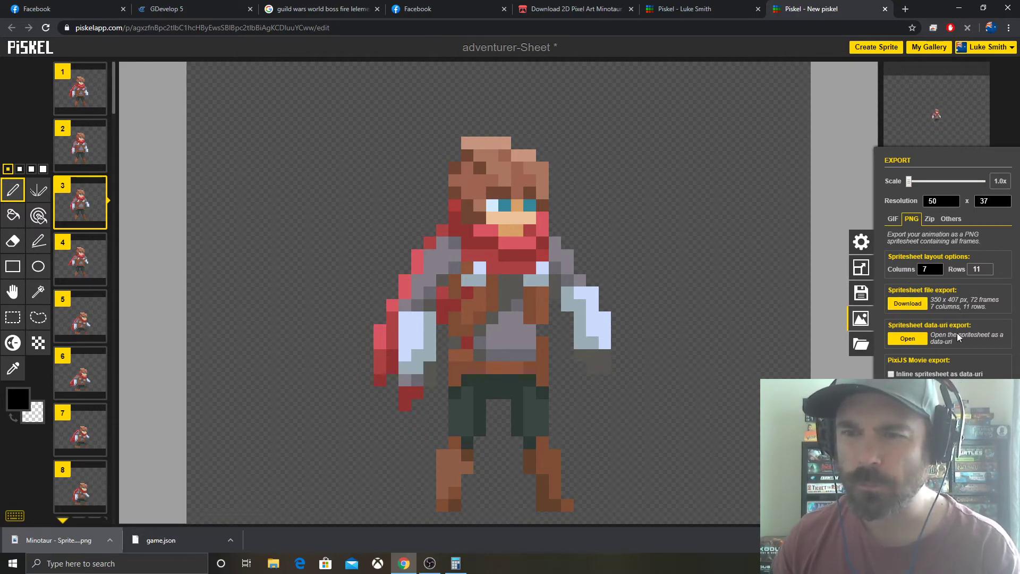
pyautogui.click(951, 219)
pyautogui.click(929, 220)
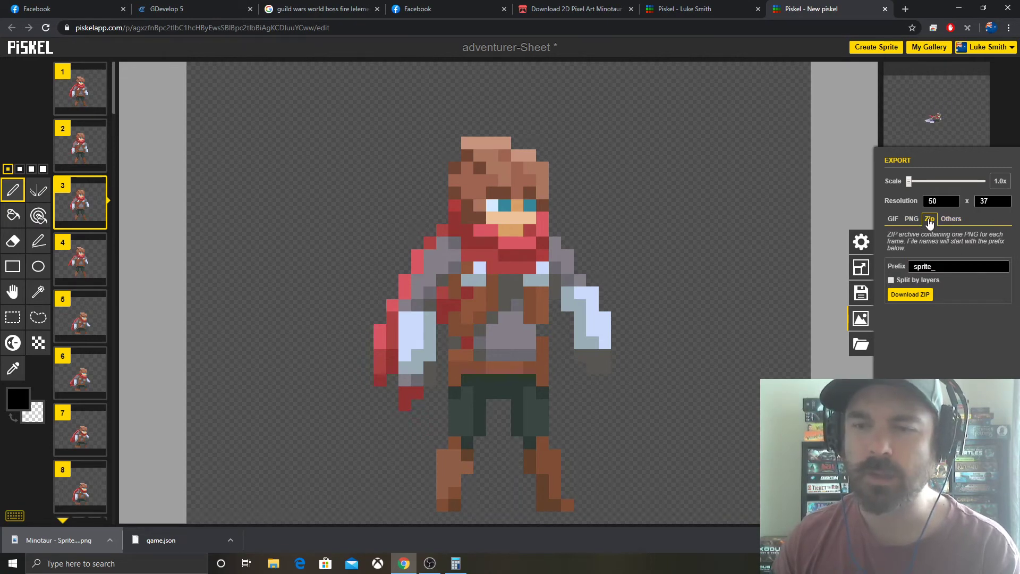
pyautogui.click(900, 299)
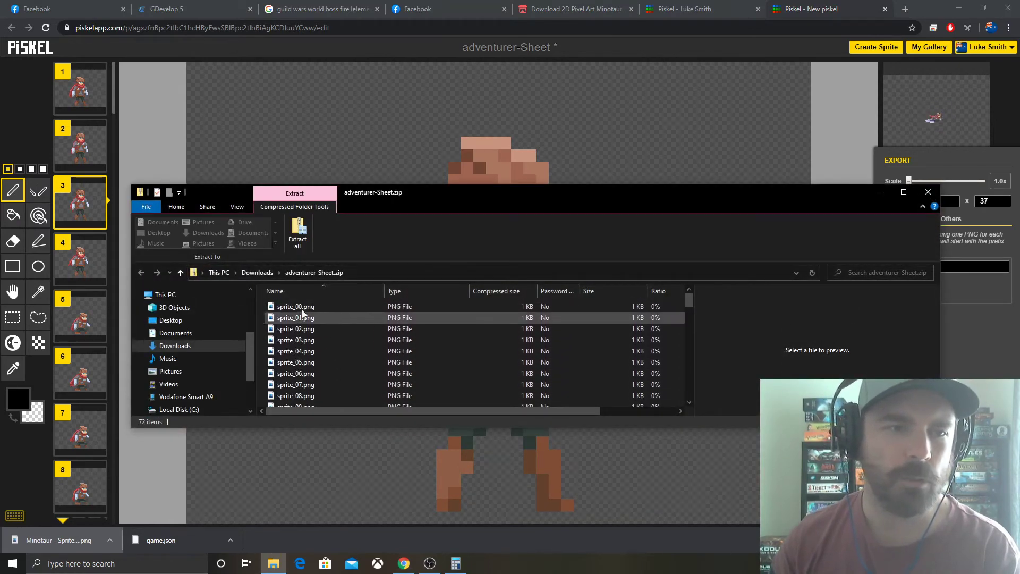
# Step: Extract all files from adventurer-Sheet.zip into an adventurer-Sheet folder in Downloads and look through the individual sprite images
pyautogui.click(299, 239)
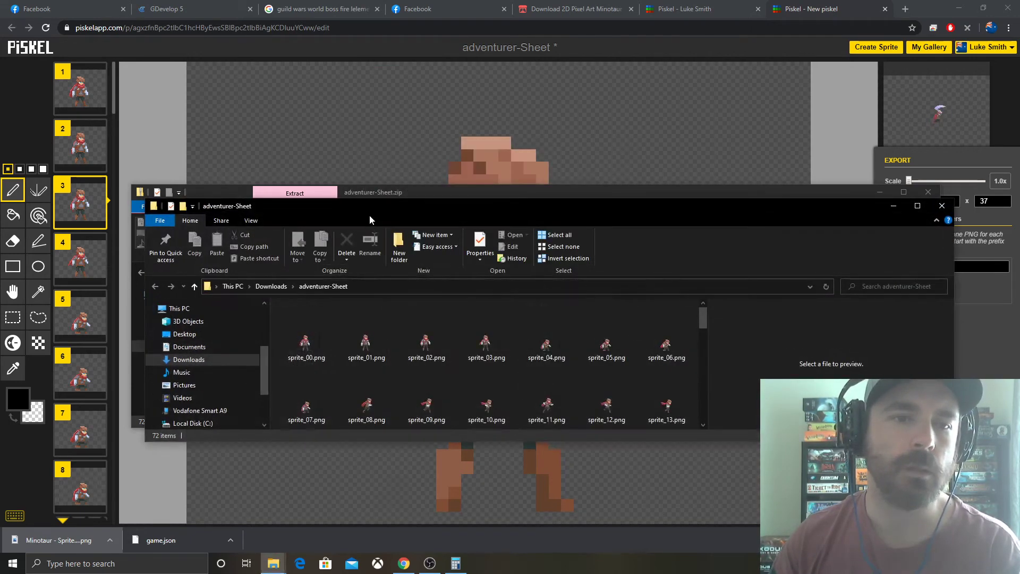
pyautogui.click(319, 348)
pyautogui.scroll(-5, 351, 348)
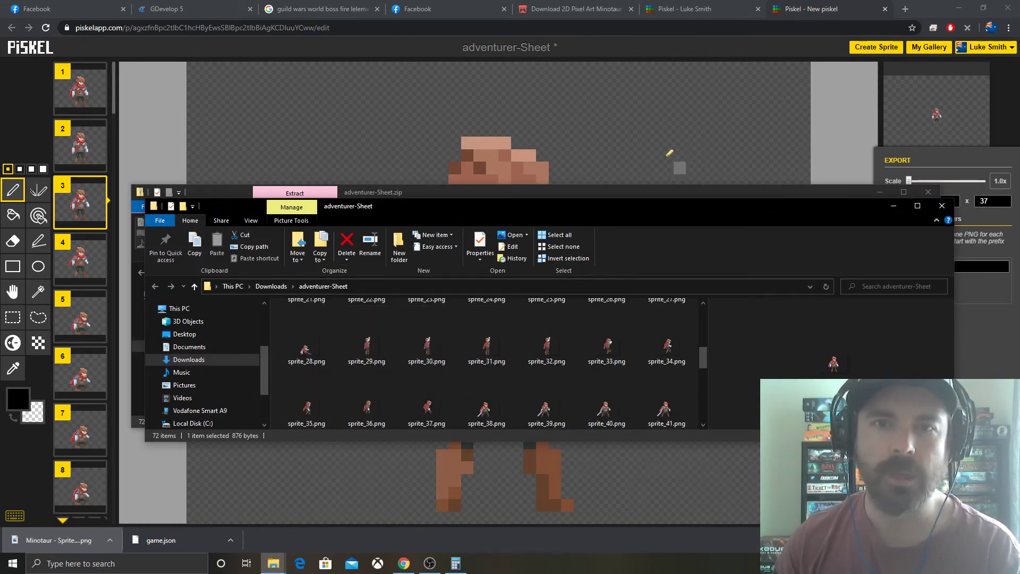
# Step: Return to Piskel, create a new sprite and load Minotaur - Sprite Sheet.png from Downloads as a picture
pyautogui.click(853, 107)
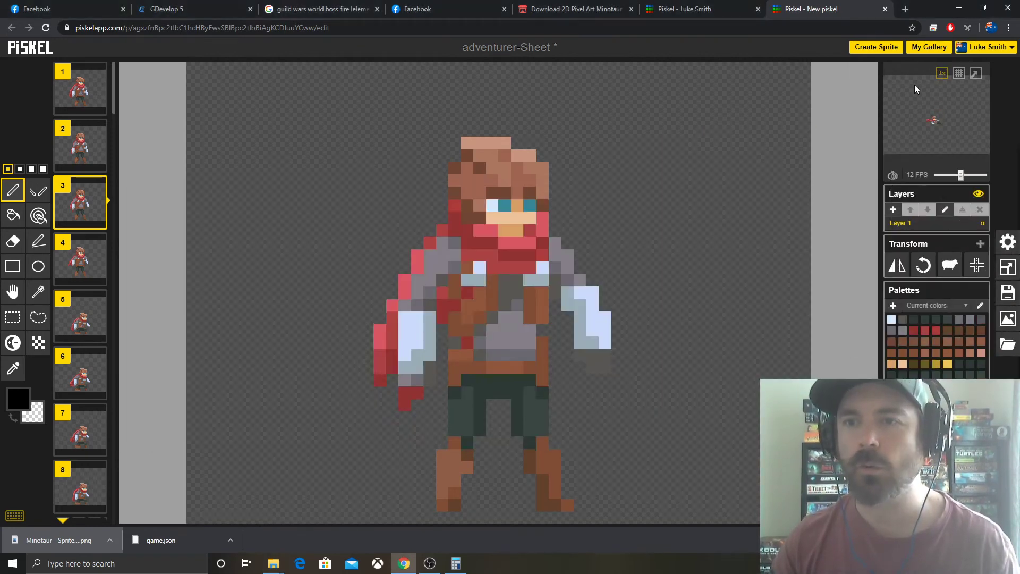
pyautogui.click(876, 47)
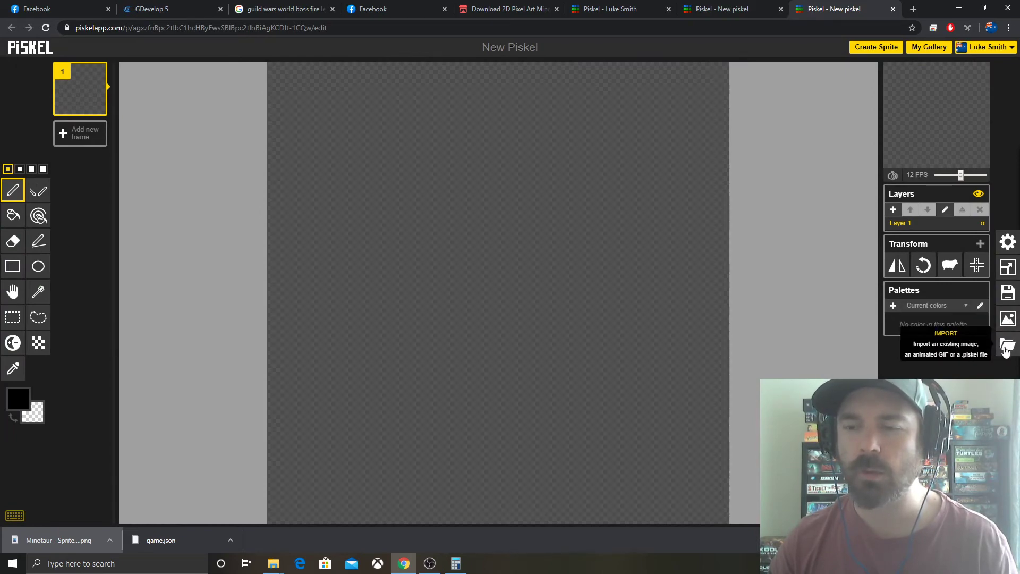
pyautogui.click(1005, 348)
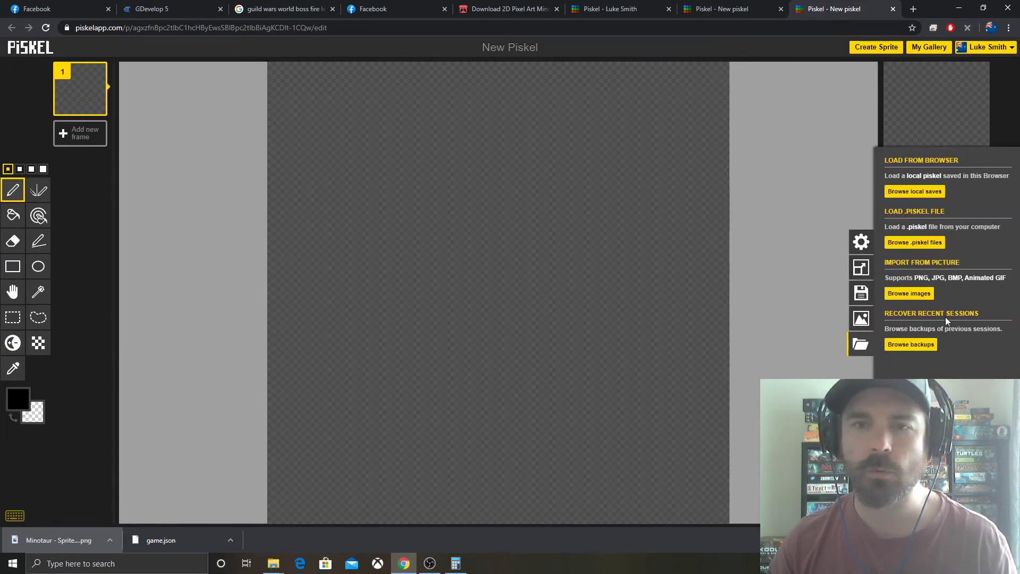
pyautogui.click(907, 295)
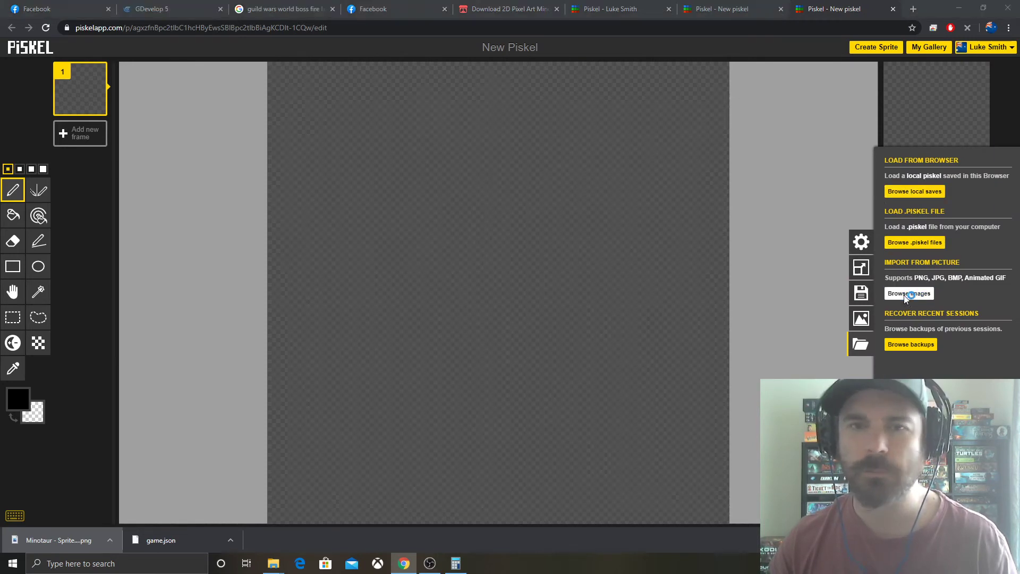
pyautogui.click(136, 28)
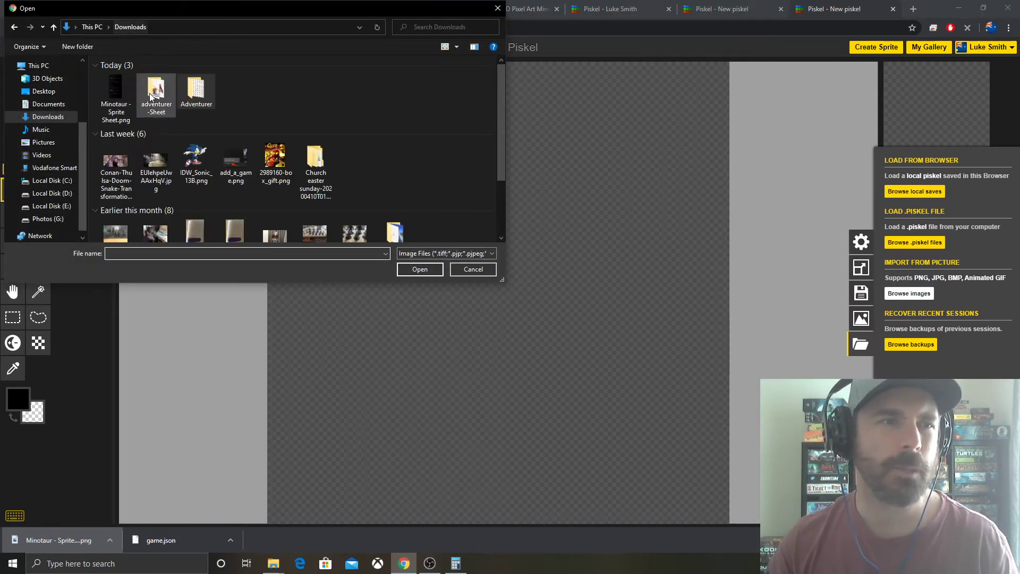
pyautogui.doubleClick(118, 95)
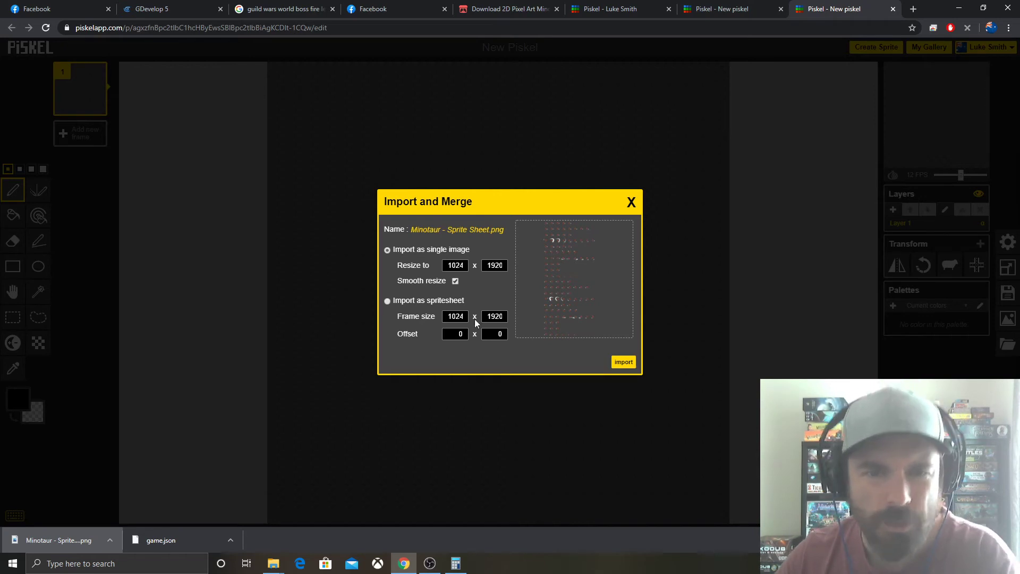
# Step: Switch to Calculator and divide the 1024-pixel minotaur sheet width by 9 columns to work out the frame width
pyautogui.click(455, 563)
pyautogui.write('1024')
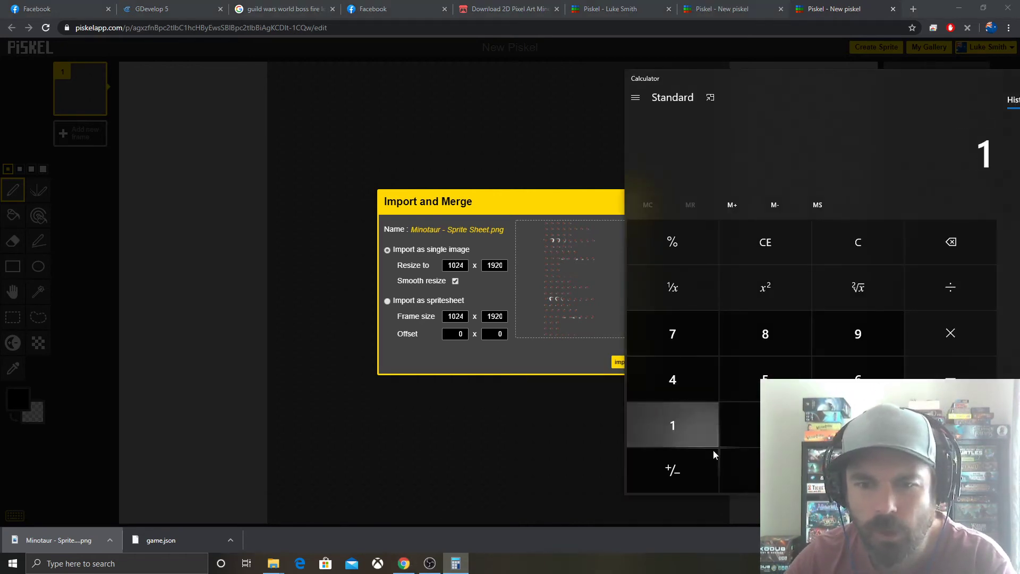
pyautogui.click(931, 299)
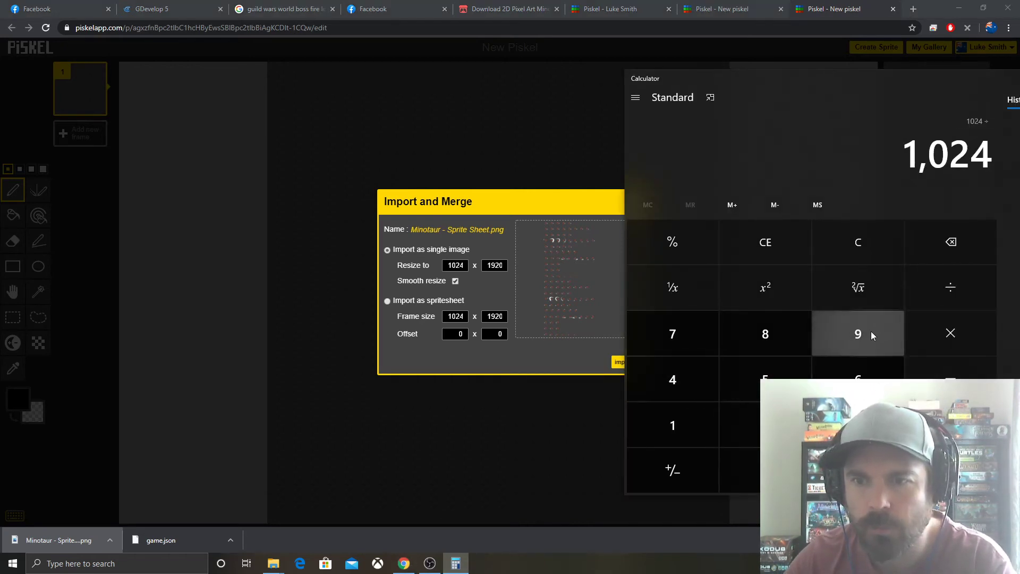
pyautogui.click(871, 330)
pyautogui.click(950, 471)
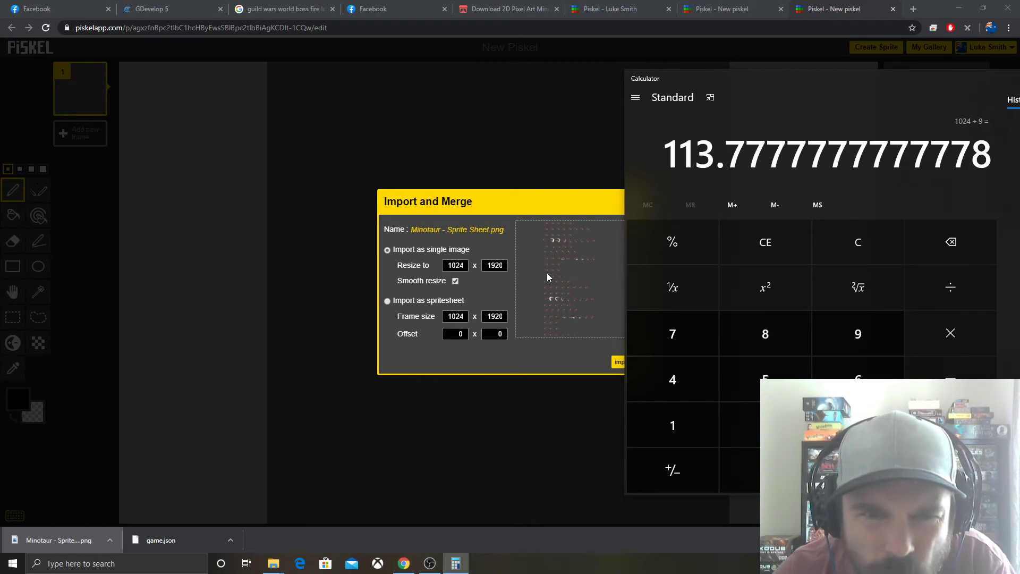
# Step: Open Minotaur - Sprite Sheet.png from Downloads in Photos to examine its rows and columns, close it and return to Calculator
pyautogui.moveTo(268, 567)
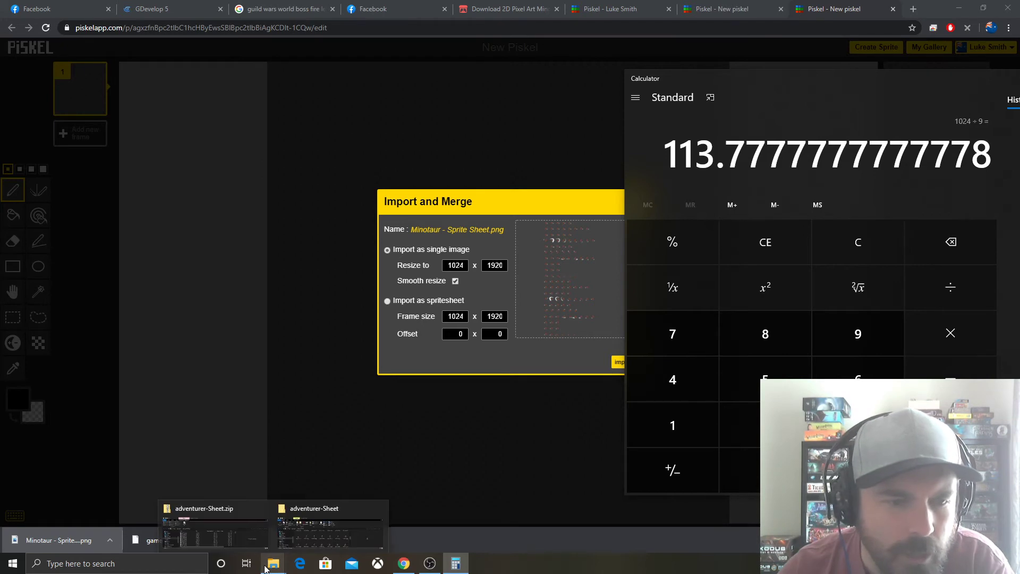
pyautogui.click(291, 537)
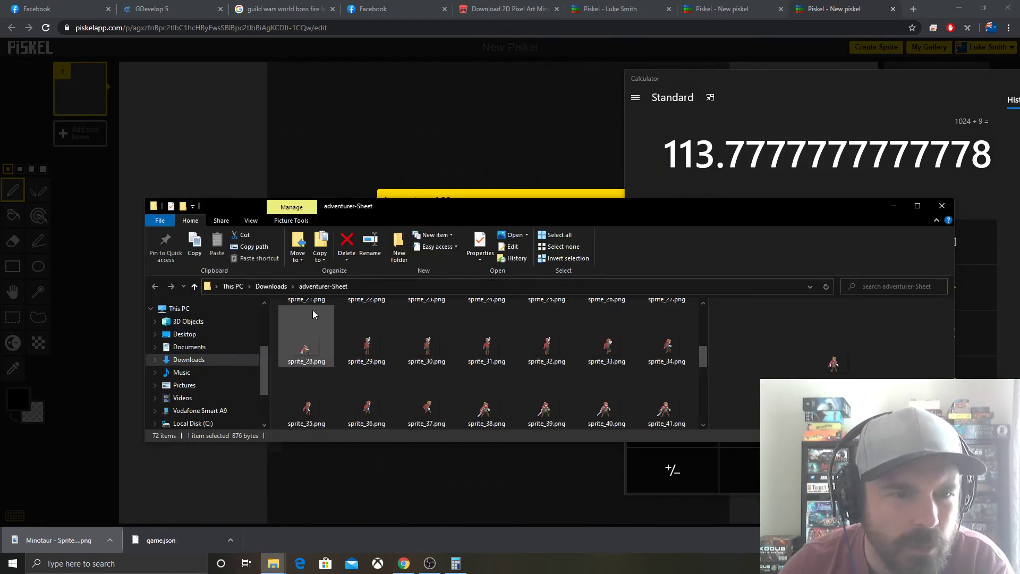
pyautogui.click(272, 289)
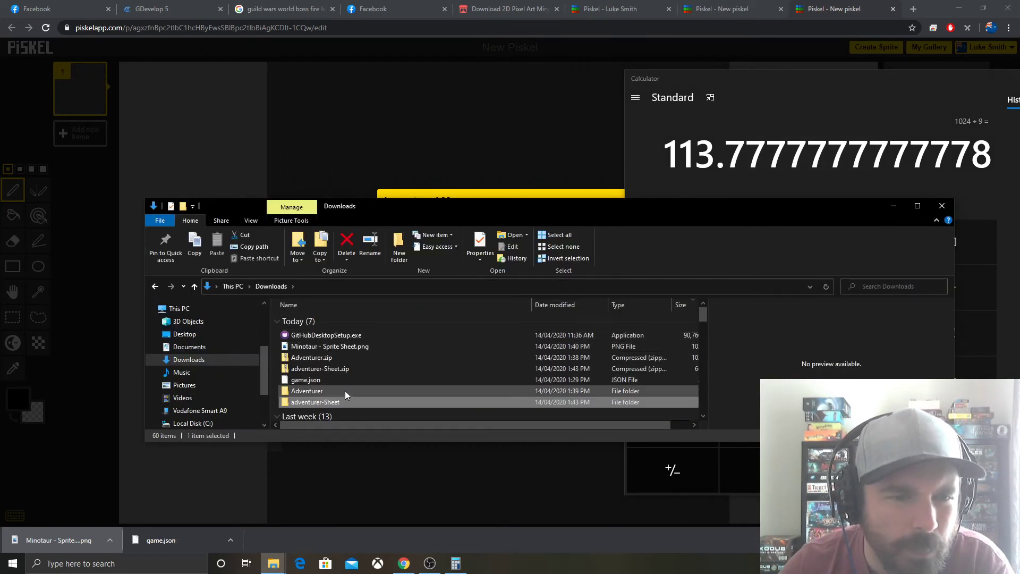
pyautogui.doubleClick(329, 348)
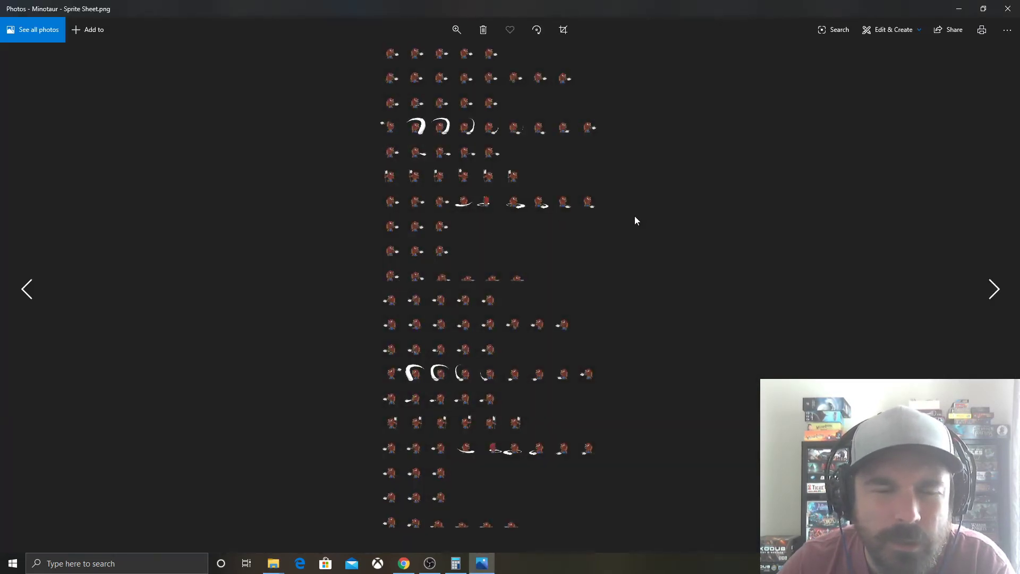
pyautogui.click(1007, 8)
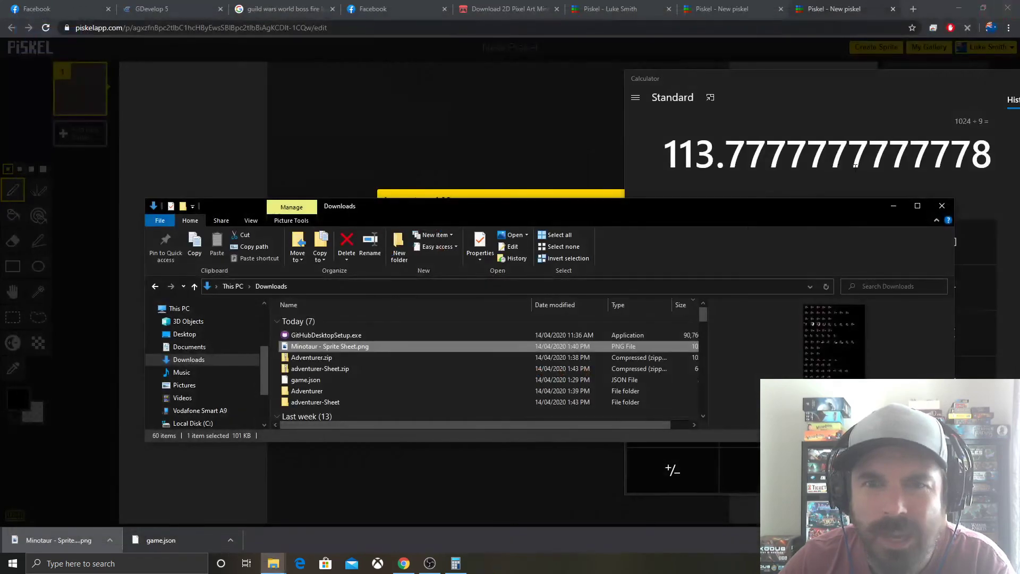
pyautogui.click(788, 94)
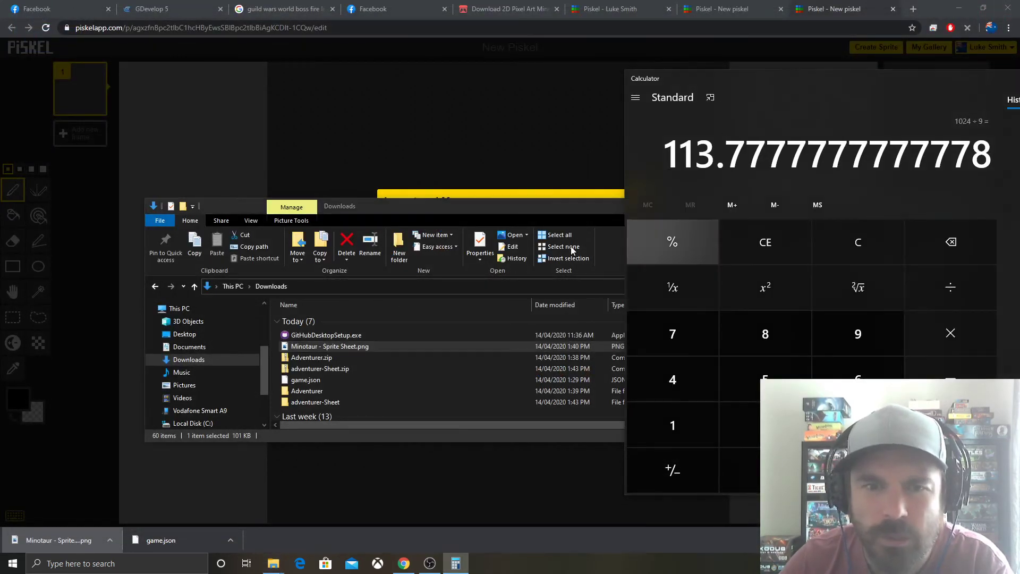
# Step: Return to Piskel, load Minotaur - Sprite Sheet.png from Downloads as a picture and set its spritesheet frame width to 114
pyautogui.click(471, 159)
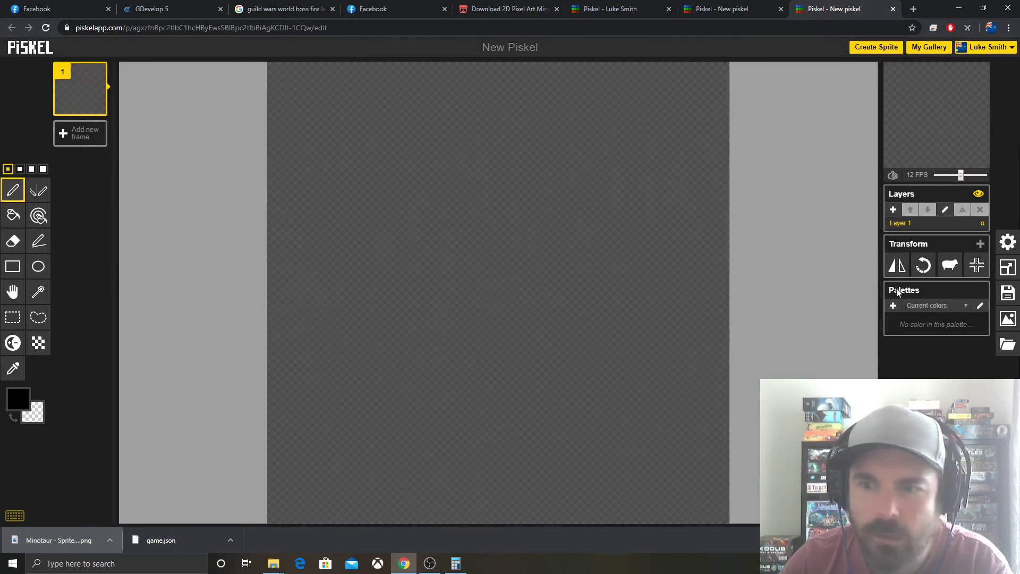
pyautogui.click(1006, 343)
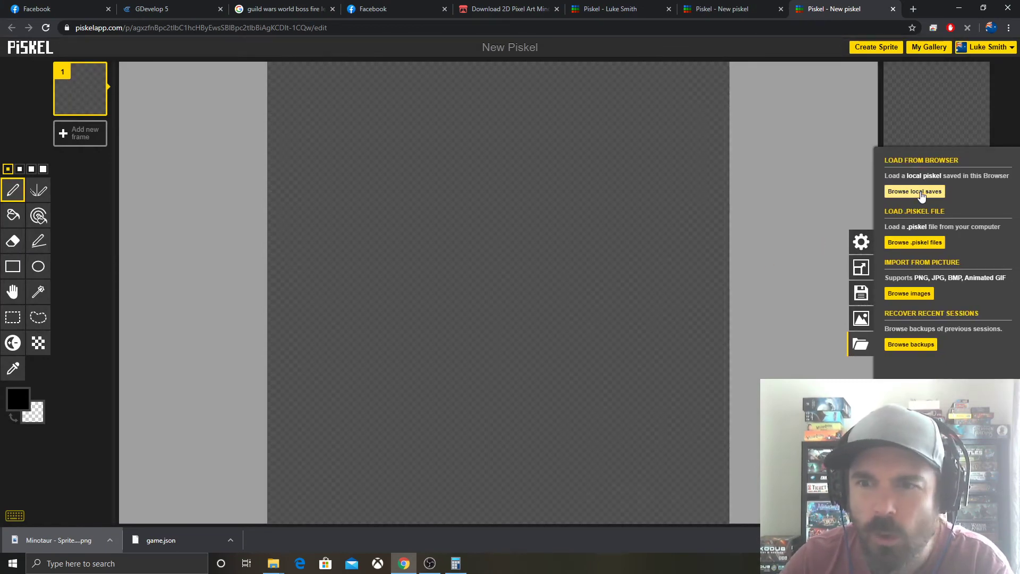
pyautogui.click(907, 294)
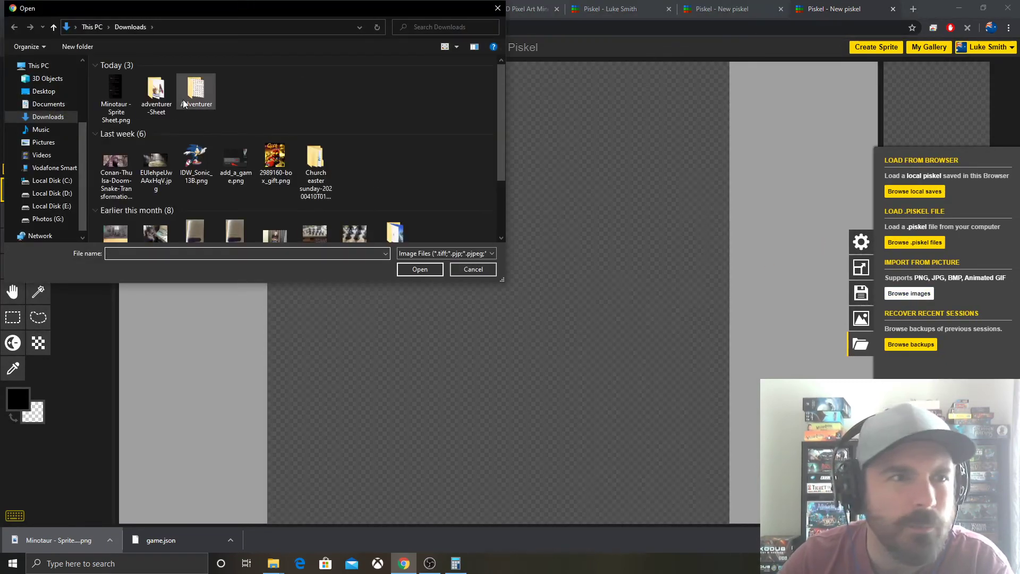
pyautogui.click(117, 92)
pyautogui.doubleClick(117, 91)
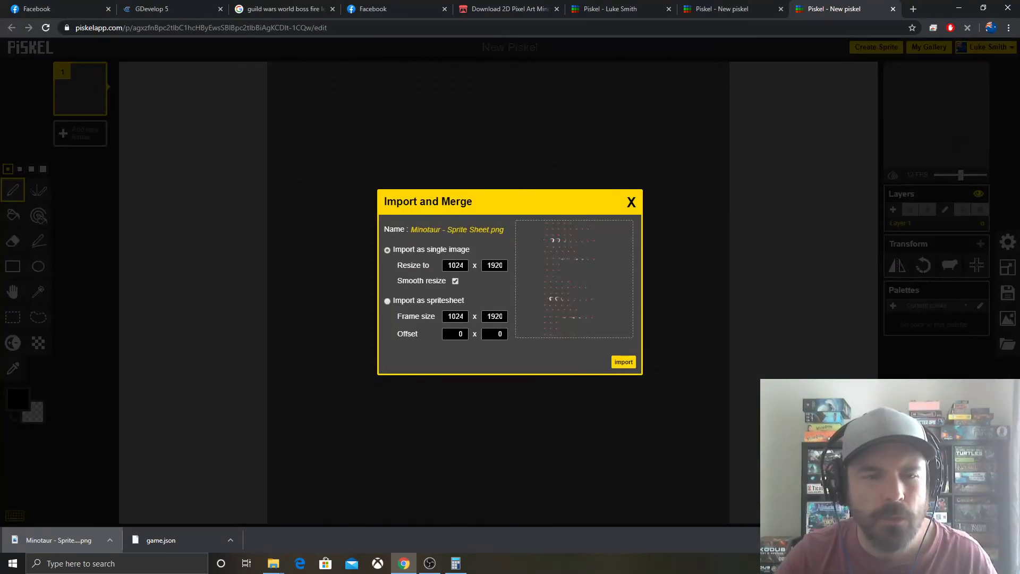
pyautogui.doubleClick(455, 316)
pyautogui.write('114')
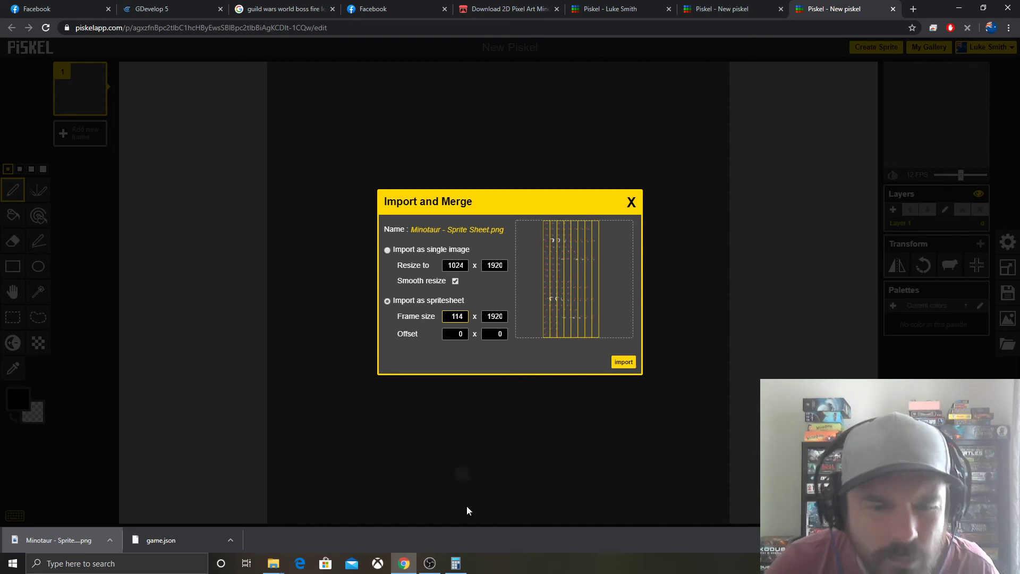
# Step: Switch to Calculator and divide the 1920-pixel minotaur sheet height by 20 rows to work out the frame height
pyautogui.click(455, 563)
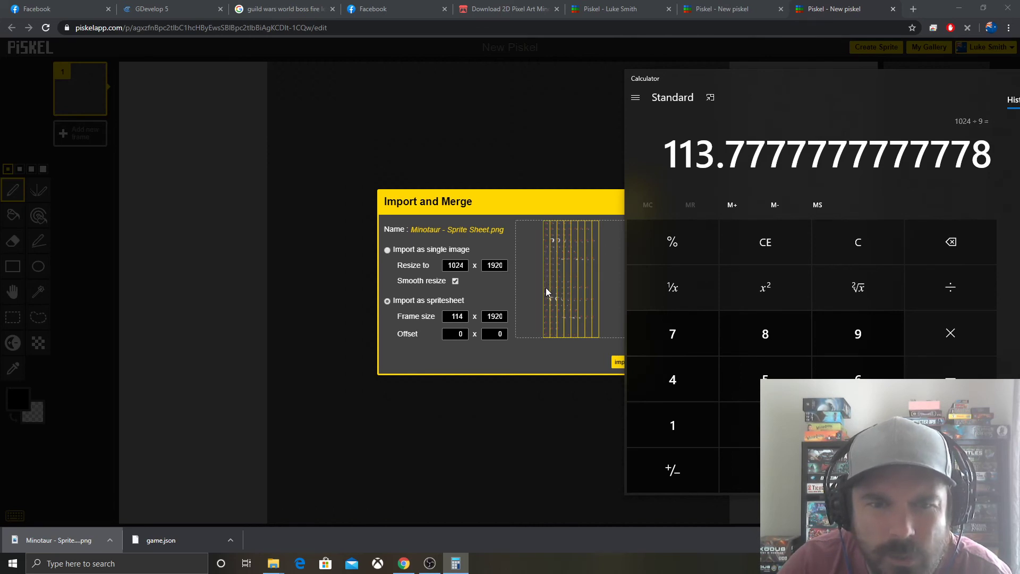
pyautogui.click(546, 323)
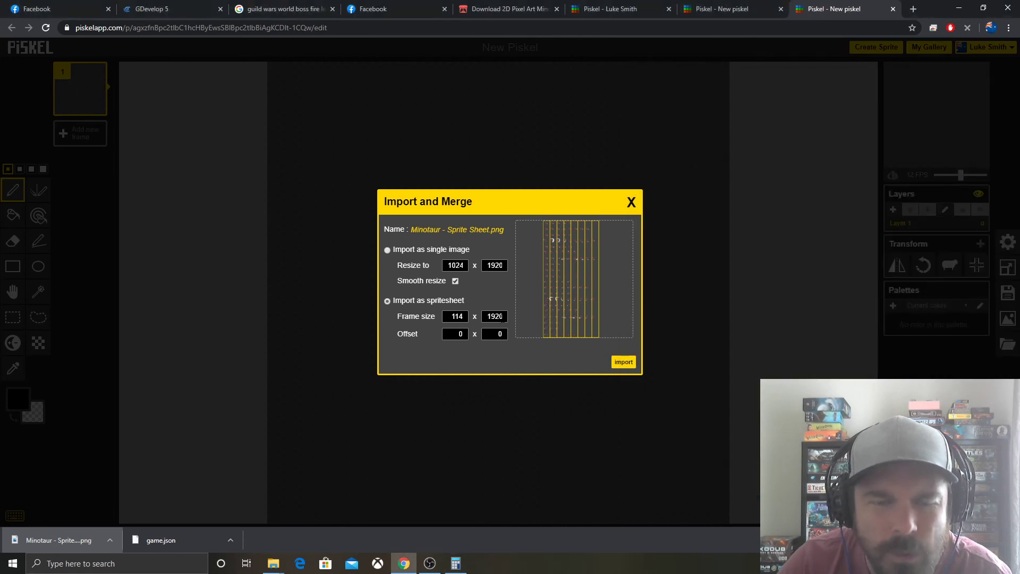
pyautogui.click(455, 563)
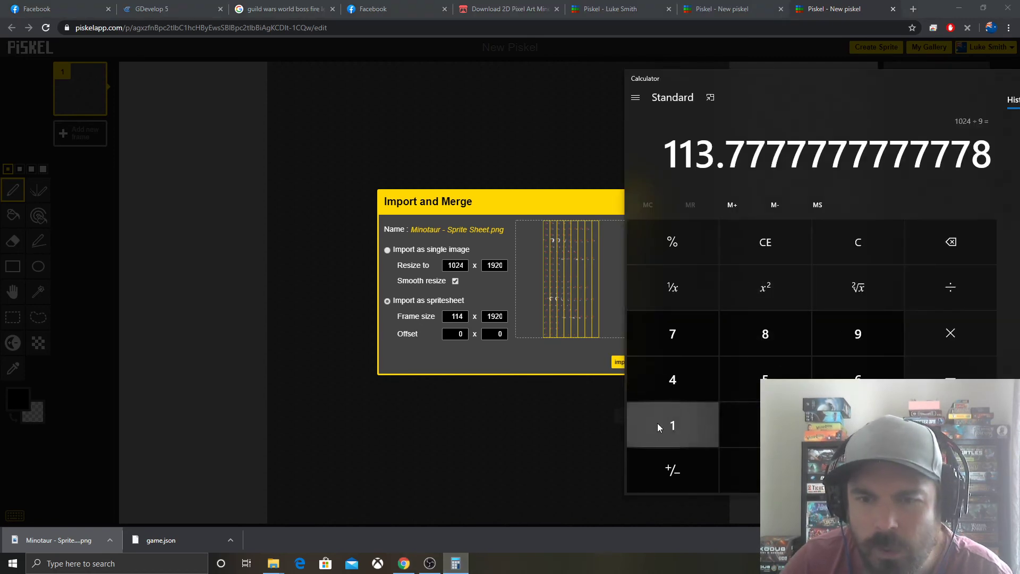
pyautogui.click(663, 423)
pyautogui.click(839, 333)
pyautogui.click(749, 425)
pyautogui.click(749, 469)
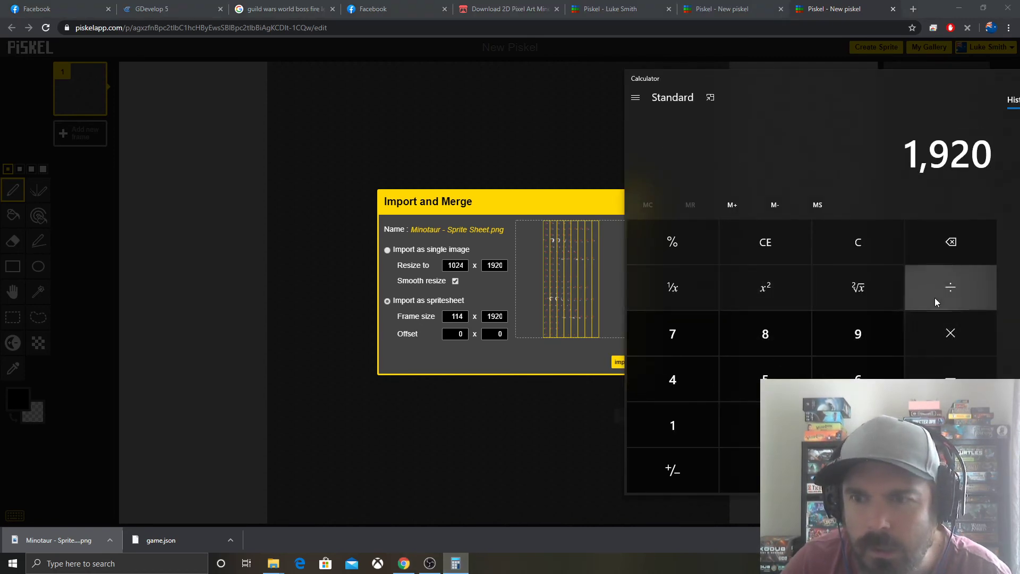
pyautogui.click(950, 286)
pyautogui.click(749, 425)
pyautogui.click(749, 469)
pyautogui.click(951, 470)
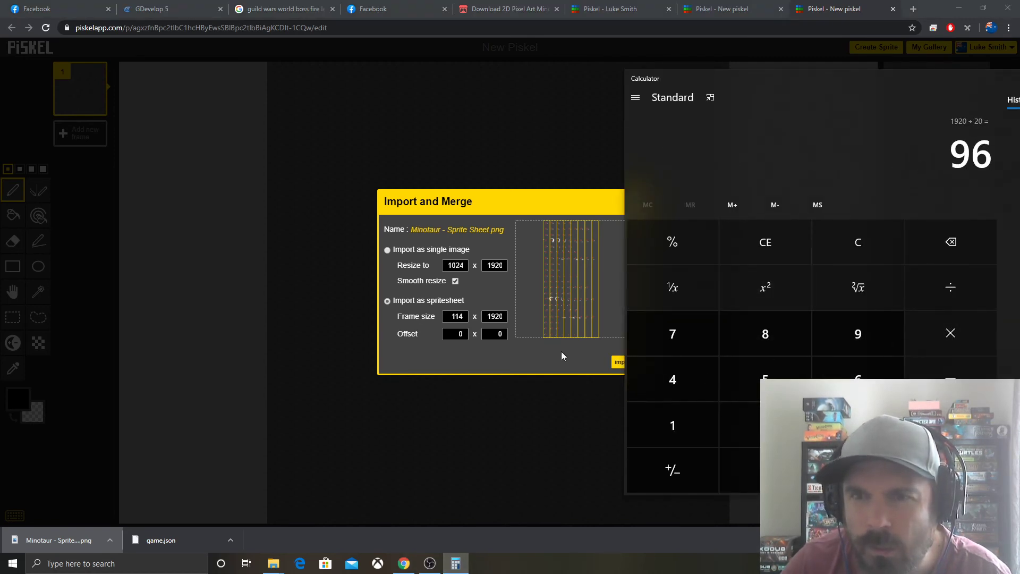
# Step: Back in Piskel, set the spritesheet frame size to 96 x 96 and import the minotaur sheet as frames
pyautogui.doubleClick(487, 316)
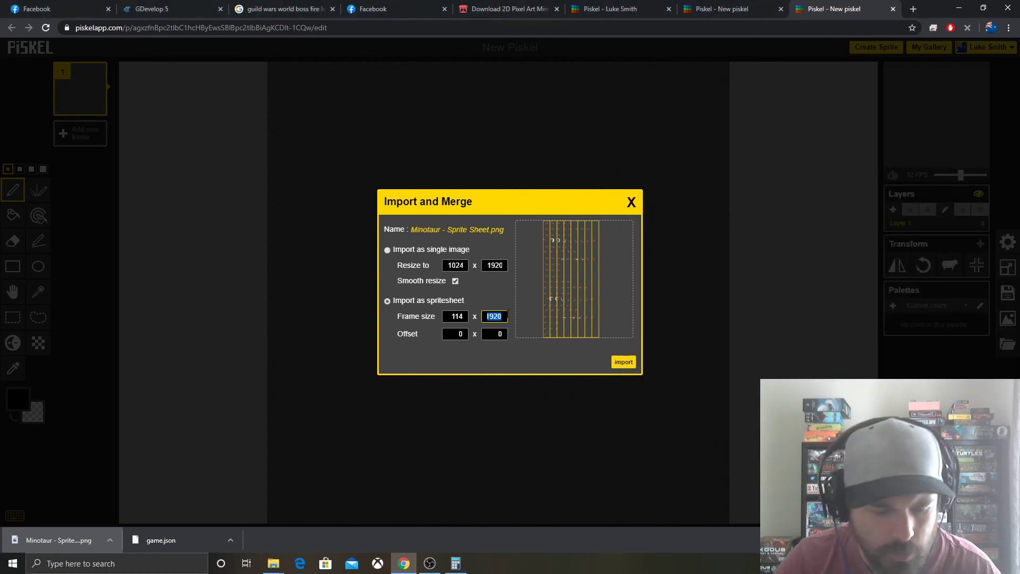
pyautogui.press('BackSpace')
pyautogui.write('96')
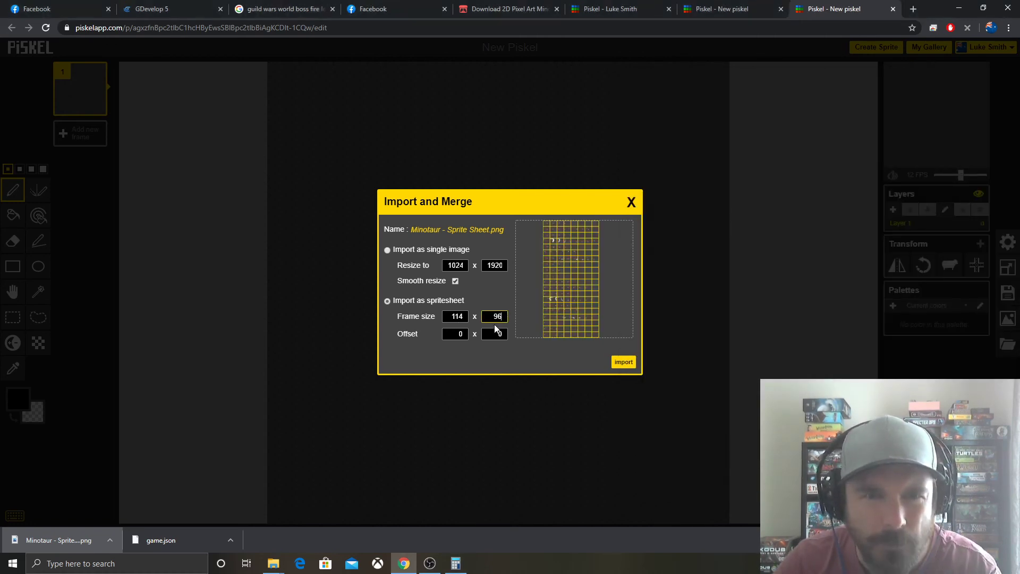
pyautogui.hotkey('shift', 'Tab')
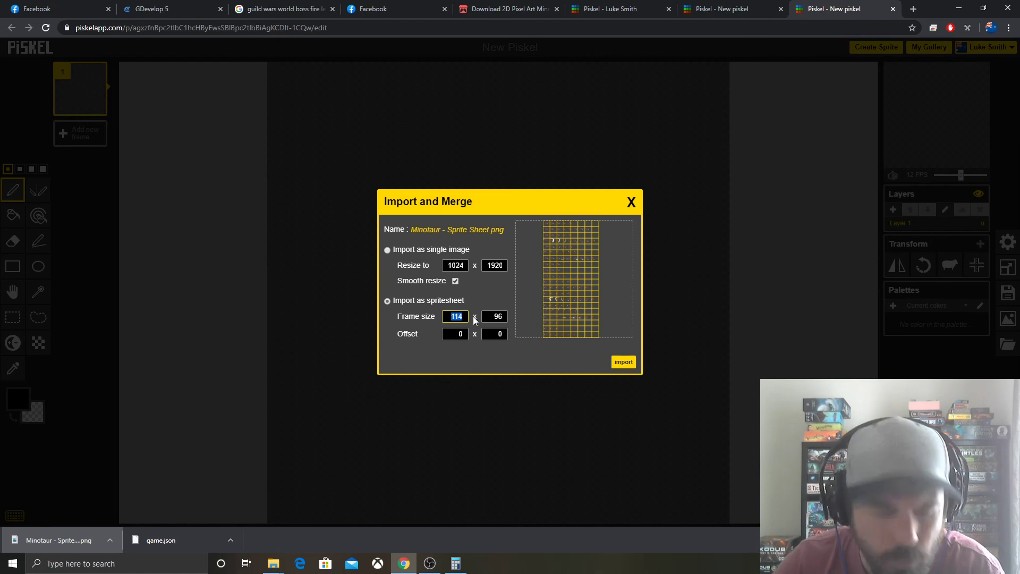
pyautogui.write('96')
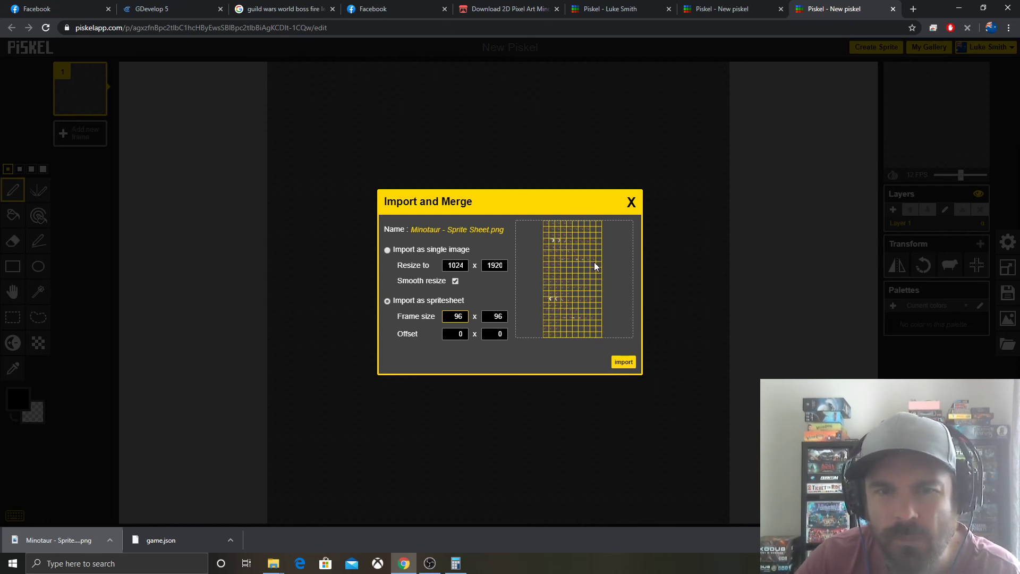
pyautogui.click(623, 362)
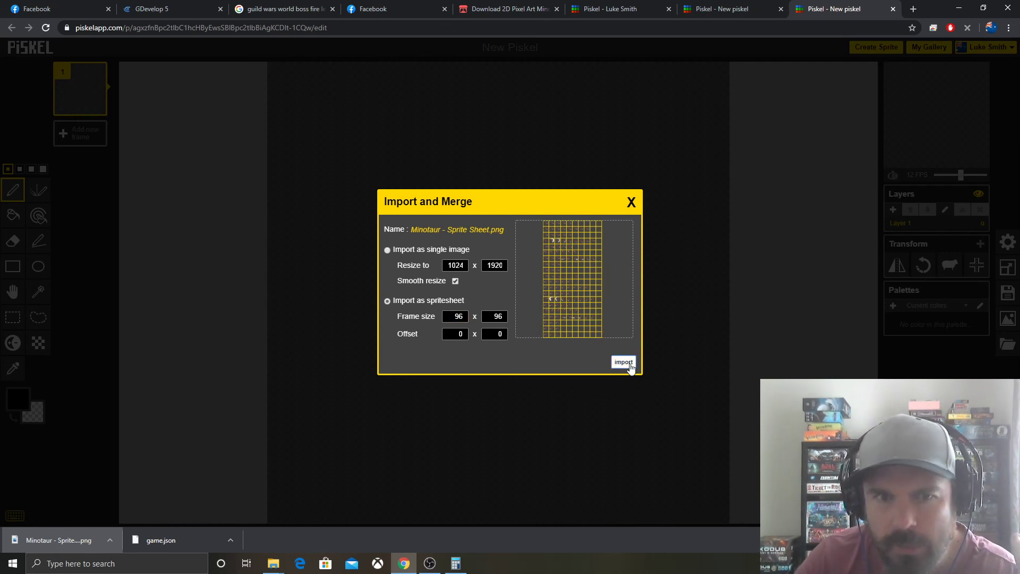
pyautogui.click(561, 99)
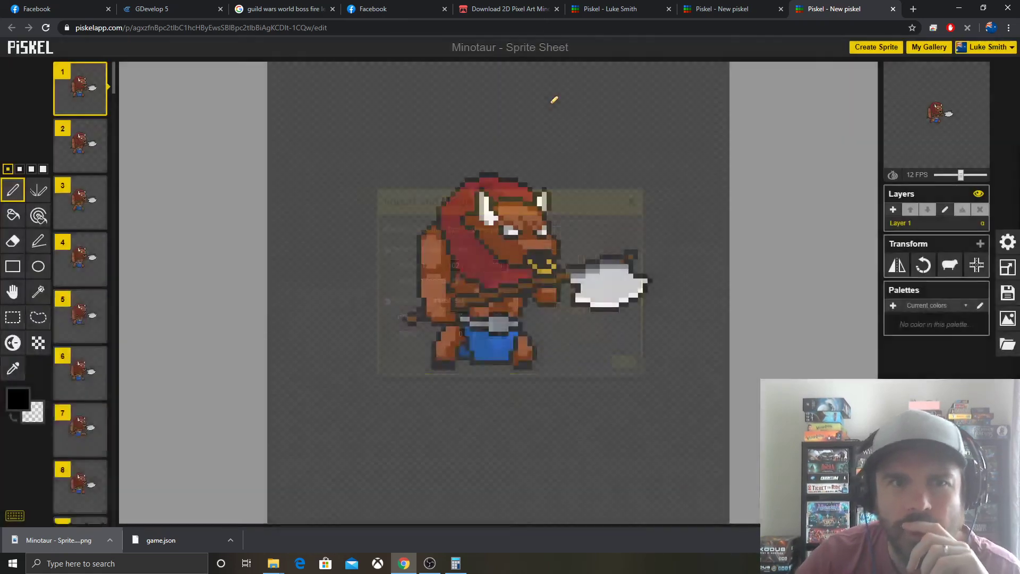
# Step: View frames 2 and 3 of the imported minotaur sprite to check how the sheet was split
pyautogui.click(90, 143)
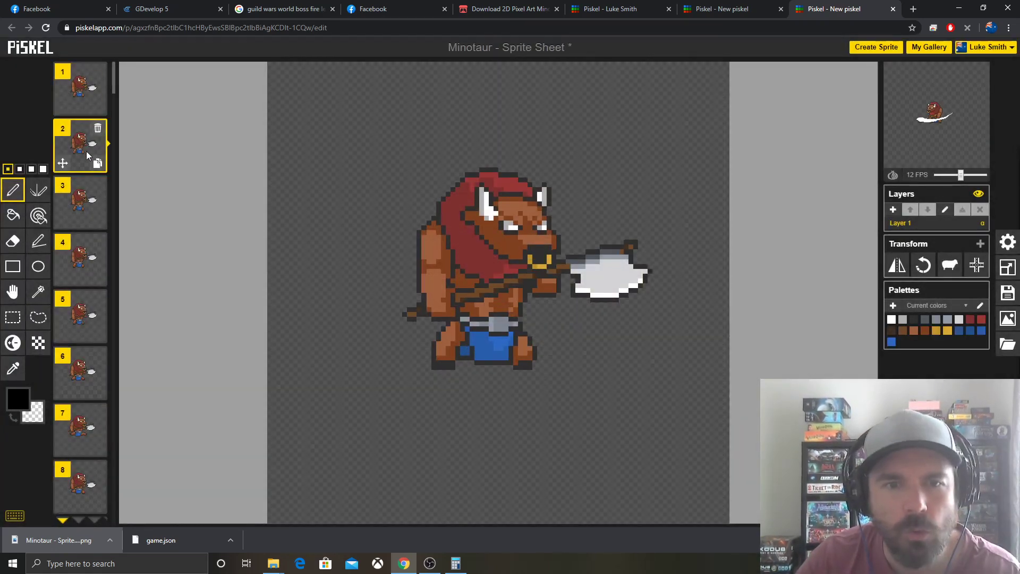
pyautogui.click(80, 204)
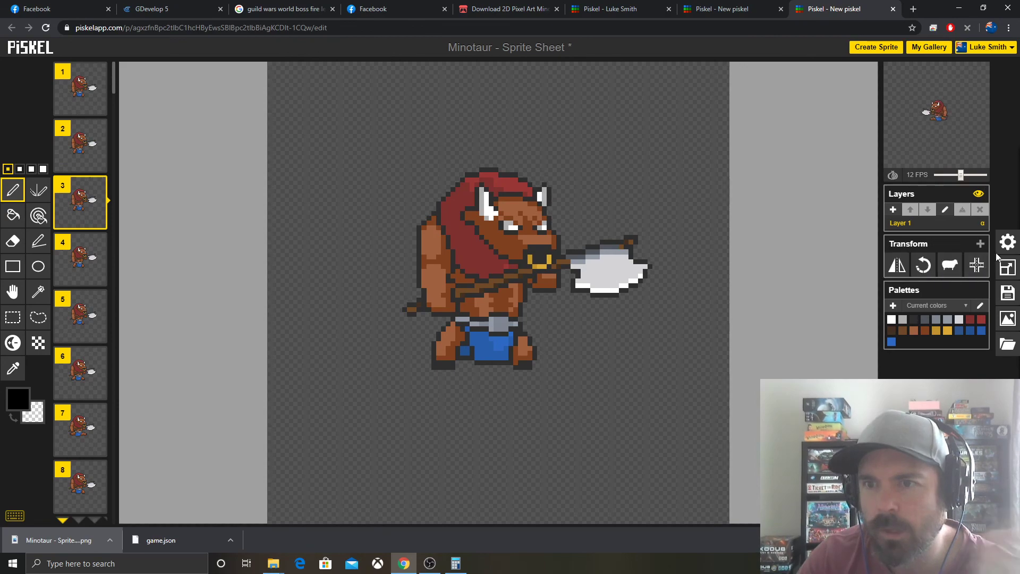